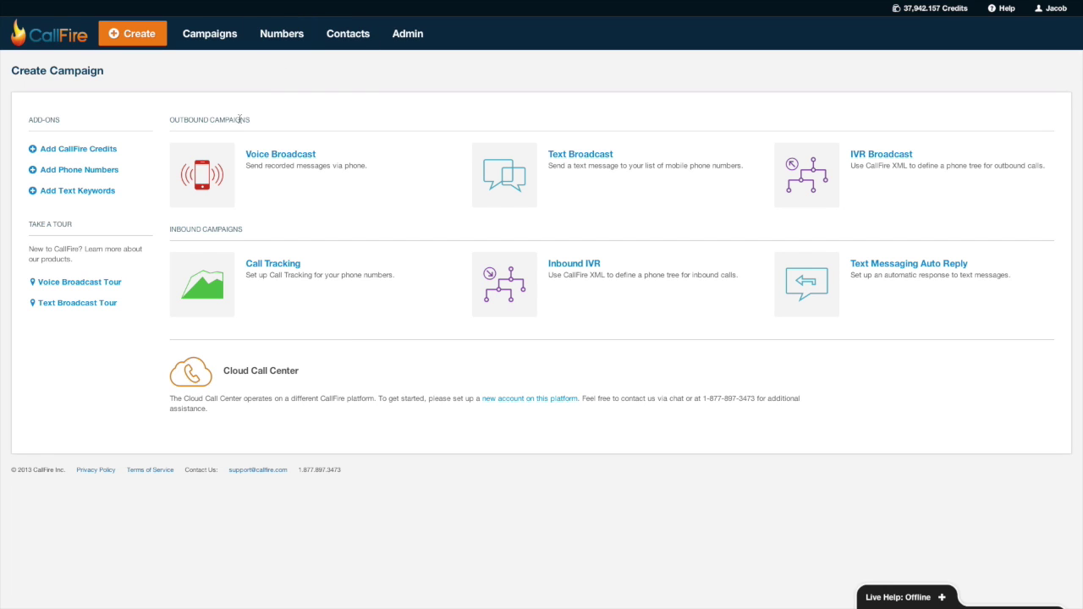
# Go to the Create Campaign page using the orange Create button
pyautogui.click(269, 156)
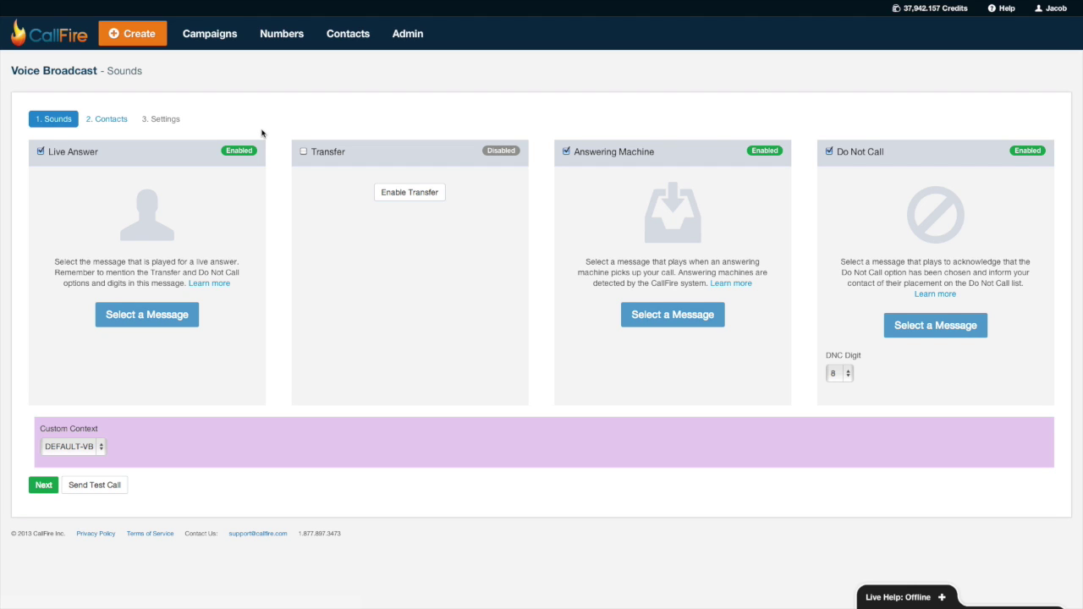
# Enable the Transfer option so callers can be transferred
pyautogui.click(386, 198)
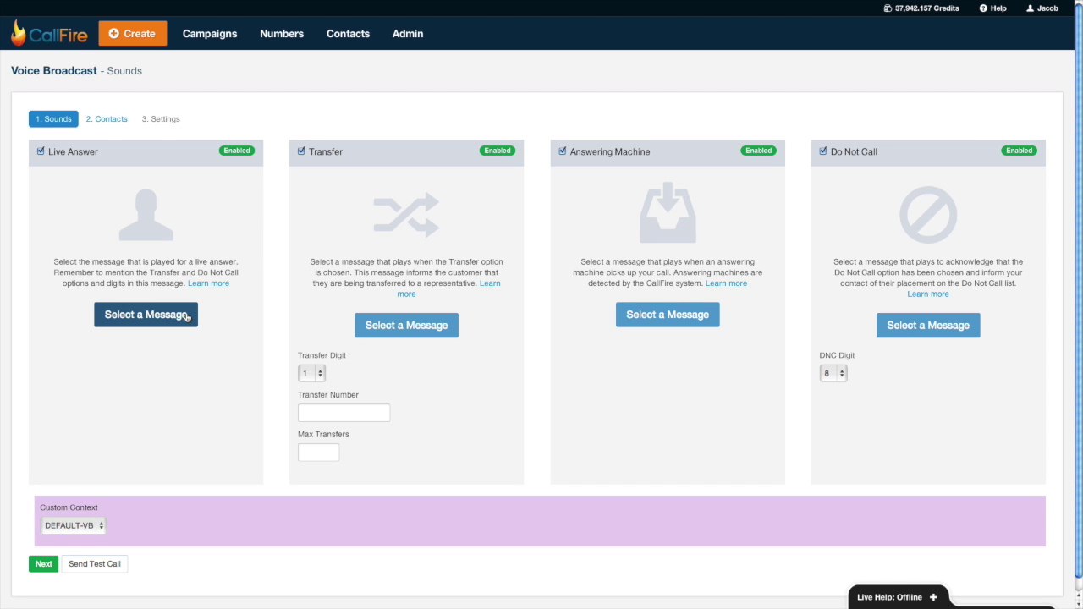
# Start creating a new message for the Live Answer sound
pyautogui.click(140, 318)
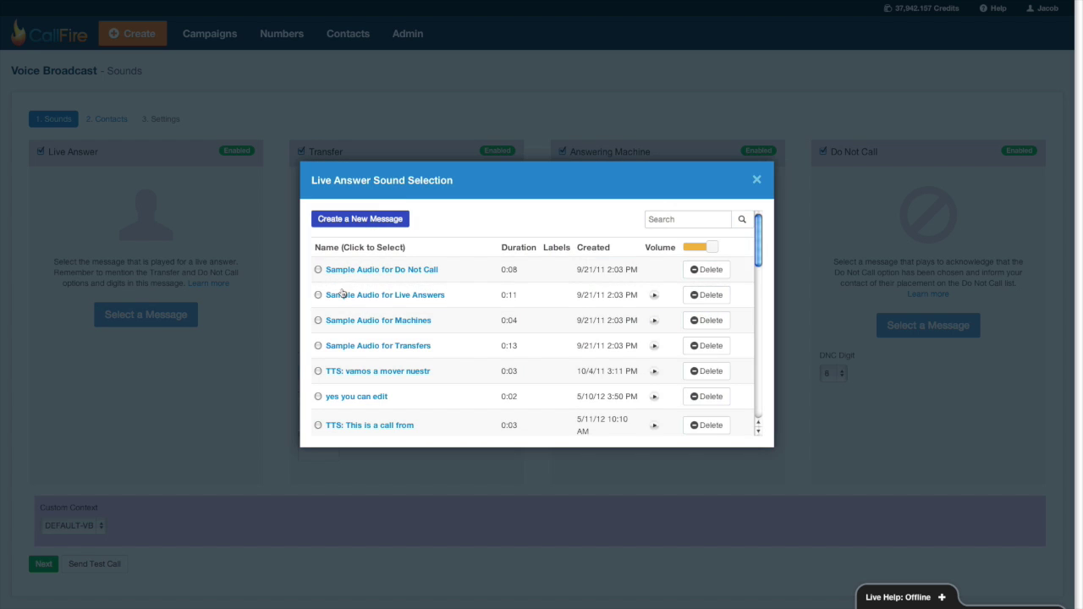
pyautogui.click(360, 221)
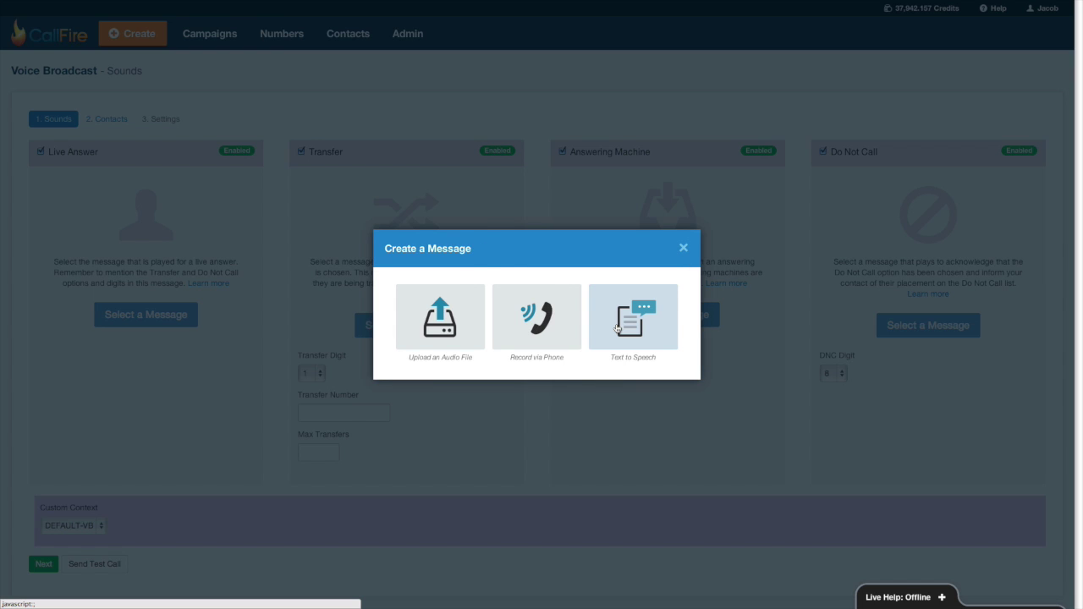
# Choose text-to-speech as the way to create the Live Answer message
pyautogui.click(618, 328)
# Accept the Beth (English) text-to-speech payment reminder as the Live Answer message
pyautogui.press('super+Tab')
pyautogui.press('super+Tab')
pyautogui.press('super+Tab')
pyautogui.press('super+Tab')
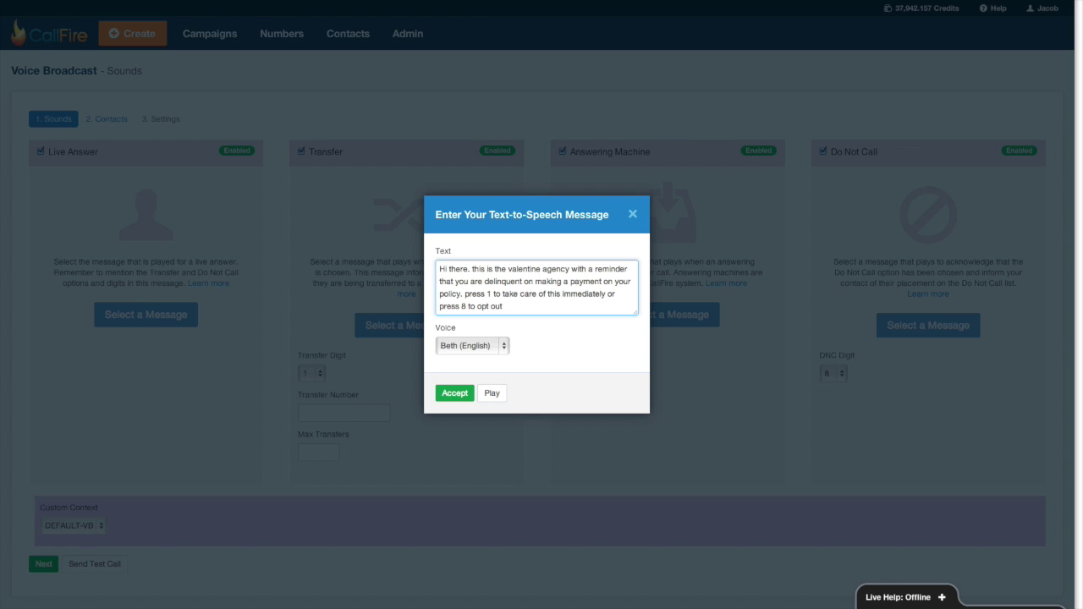
pyautogui.click(454, 397)
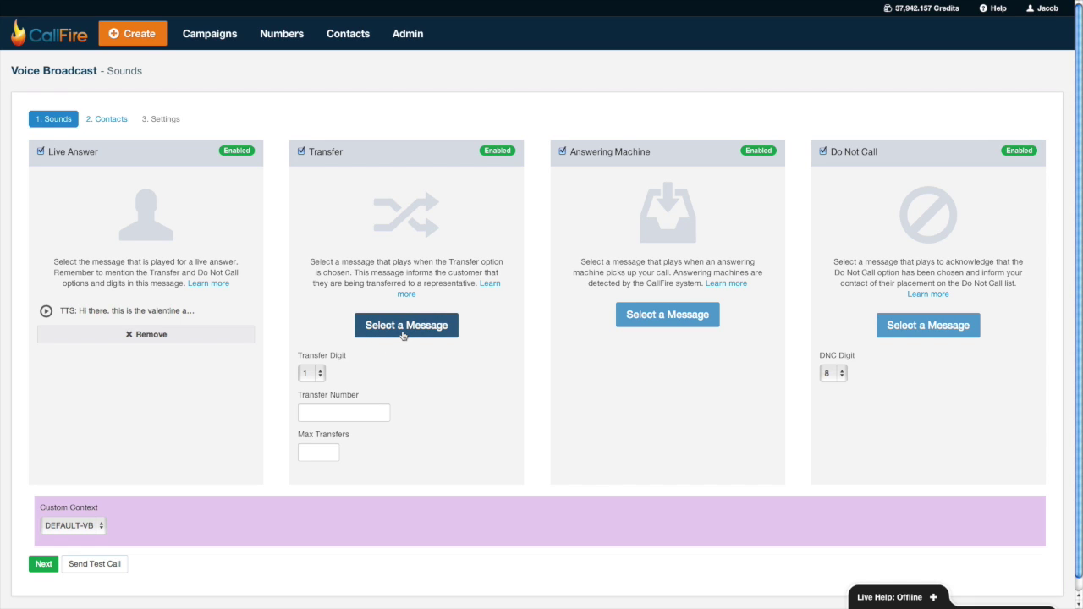
# Give Transfer the 'thanks for pressing 1' message, a transfer number and Max Transfers 2
pyautogui.click(403, 334)
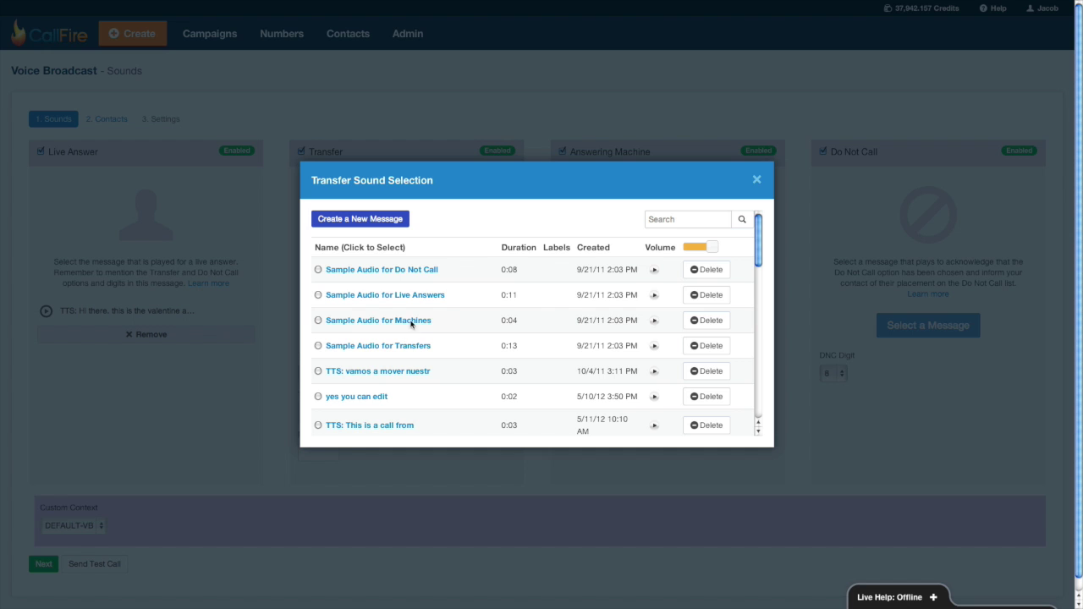
pyautogui.scroll(-2, 370, 360)
pyautogui.scroll(-10, 370, 360)
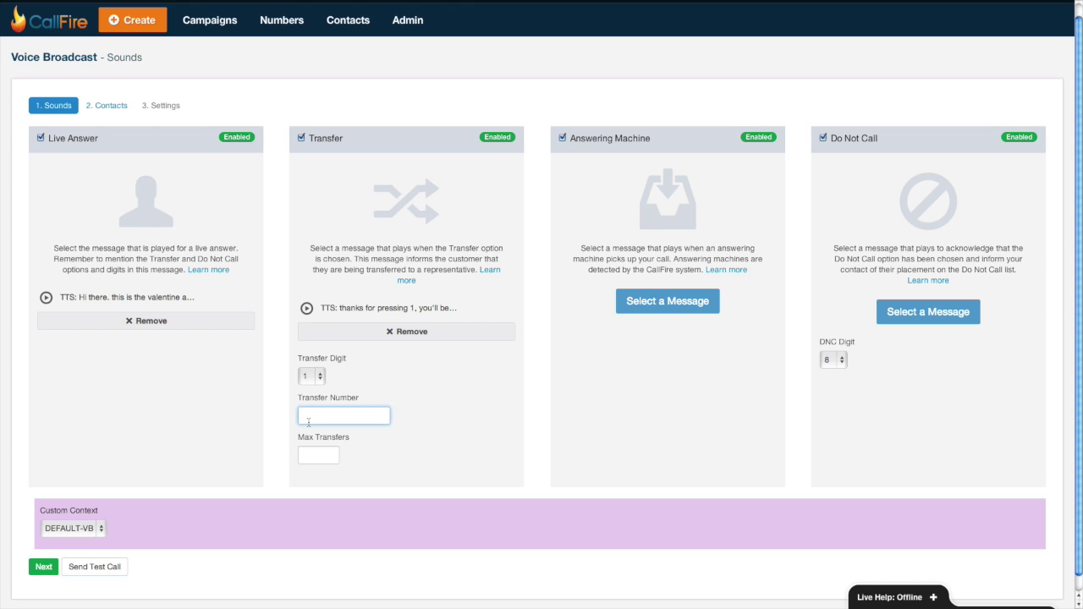
pyautogui.write('8')
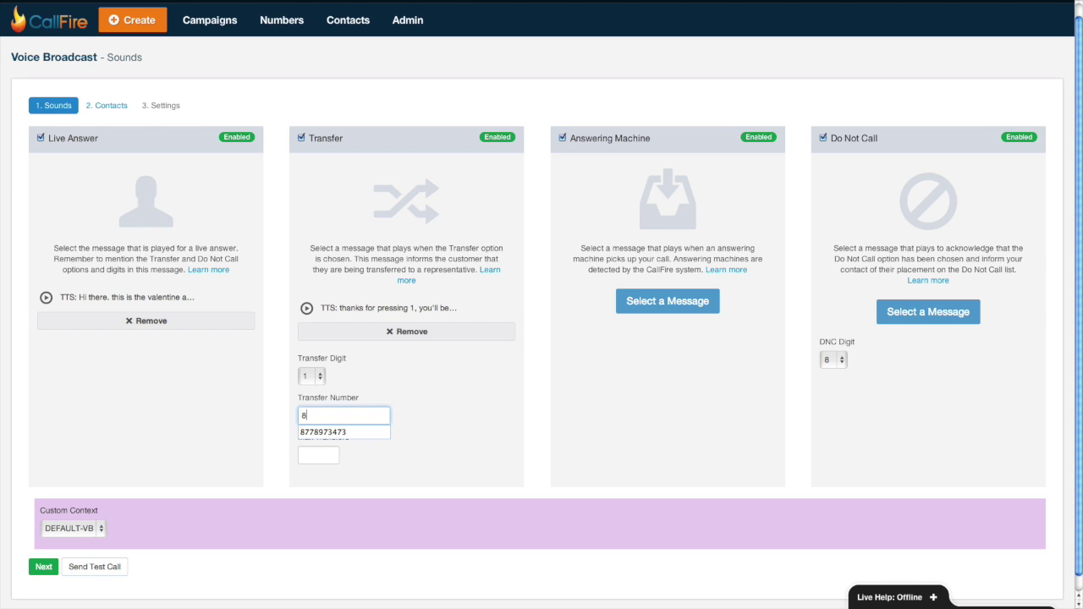
pyautogui.click(307, 434)
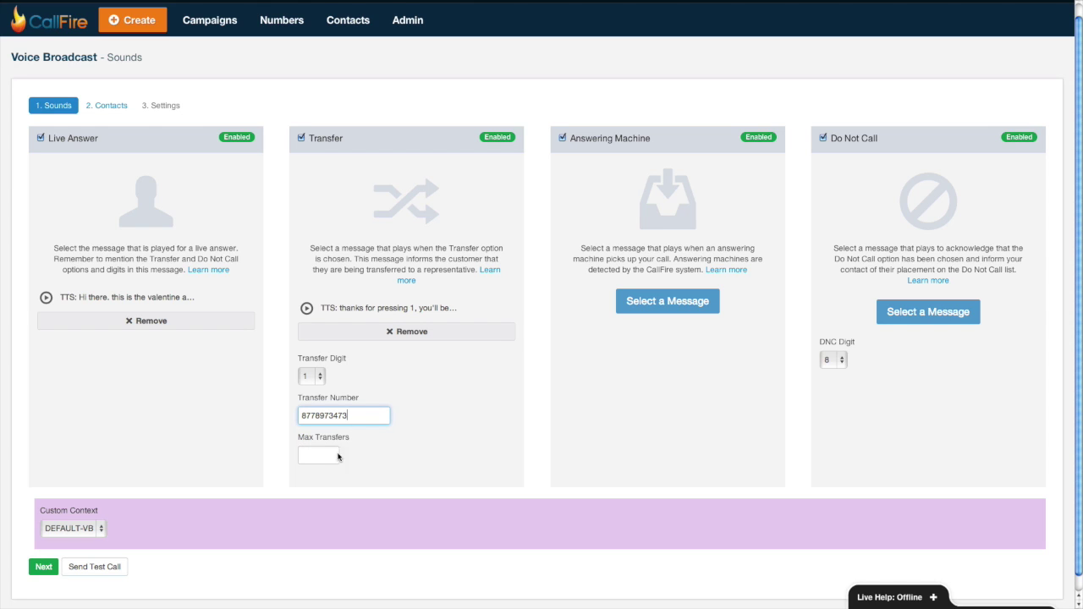
pyautogui.click(328, 456)
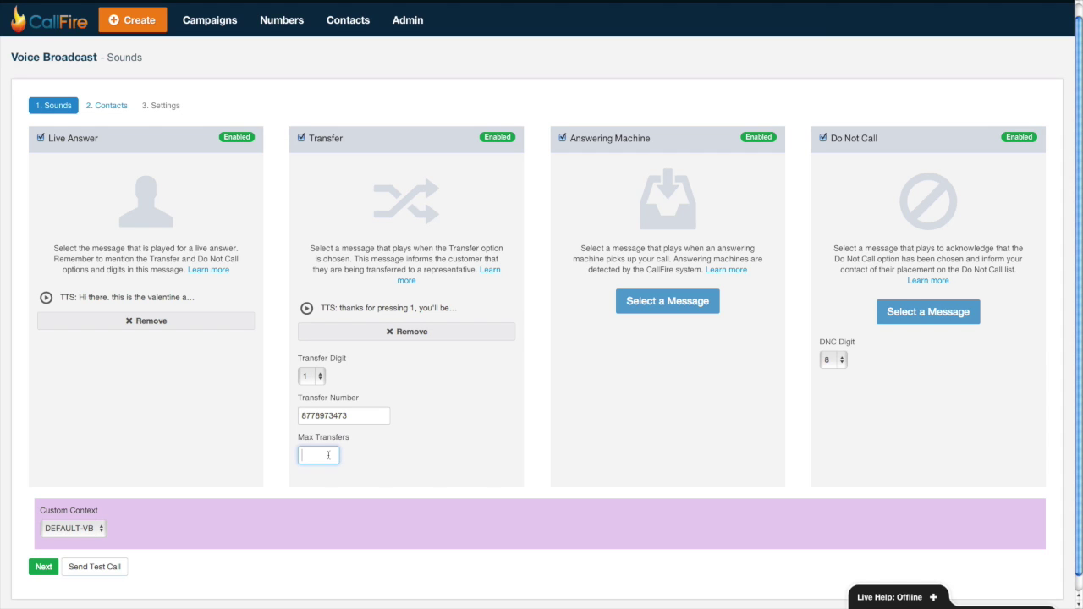
pyautogui.write('2')
pyautogui.click(457, 448)
pyautogui.click(648, 308)
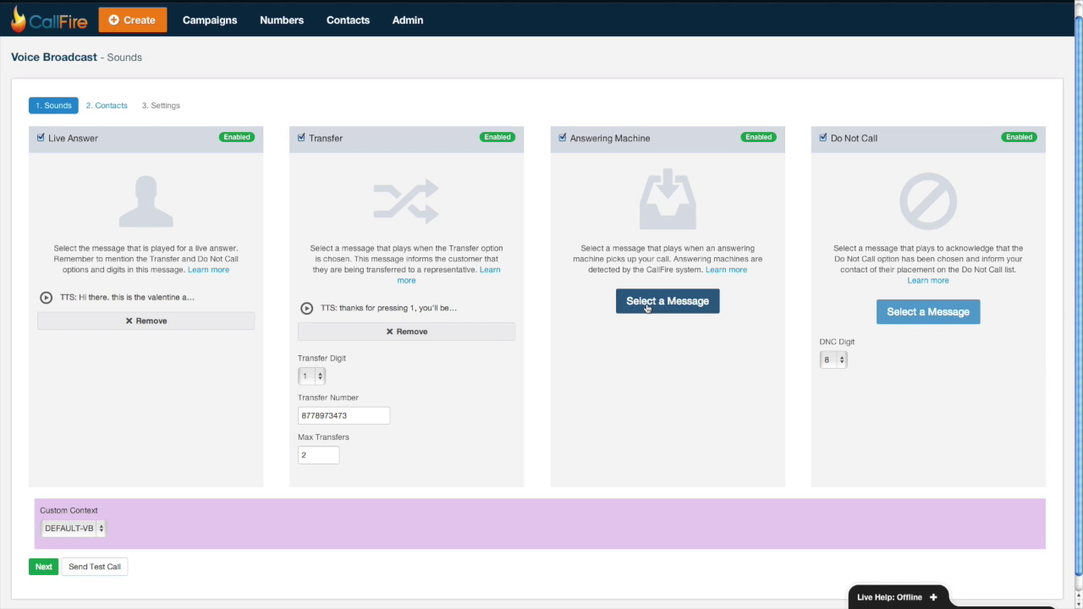
# Assign the valentine agency text-to-speech message from the last sounds page to Answering Machine
pyautogui.click(649, 310)
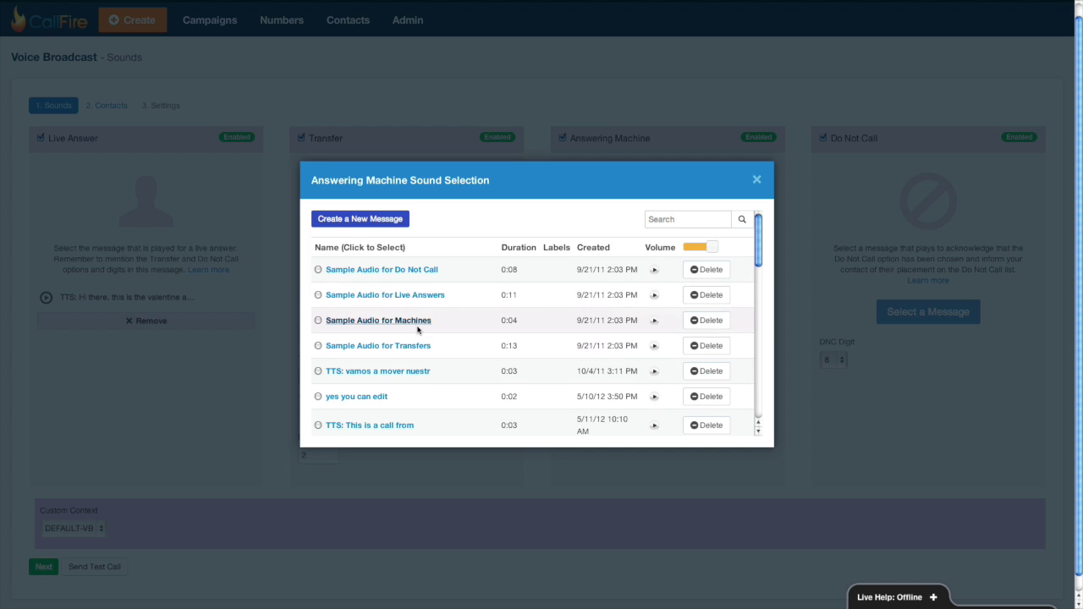
pyautogui.scroll(-10, 418, 330)
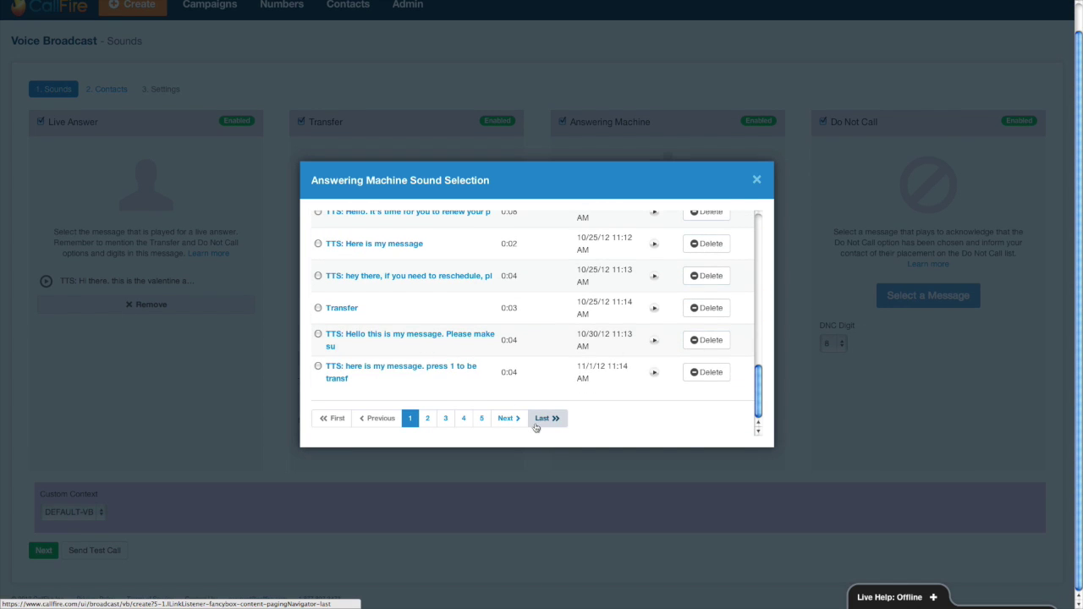
pyautogui.click(542, 419)
pyautogui.scroll(-10, 430, 406)
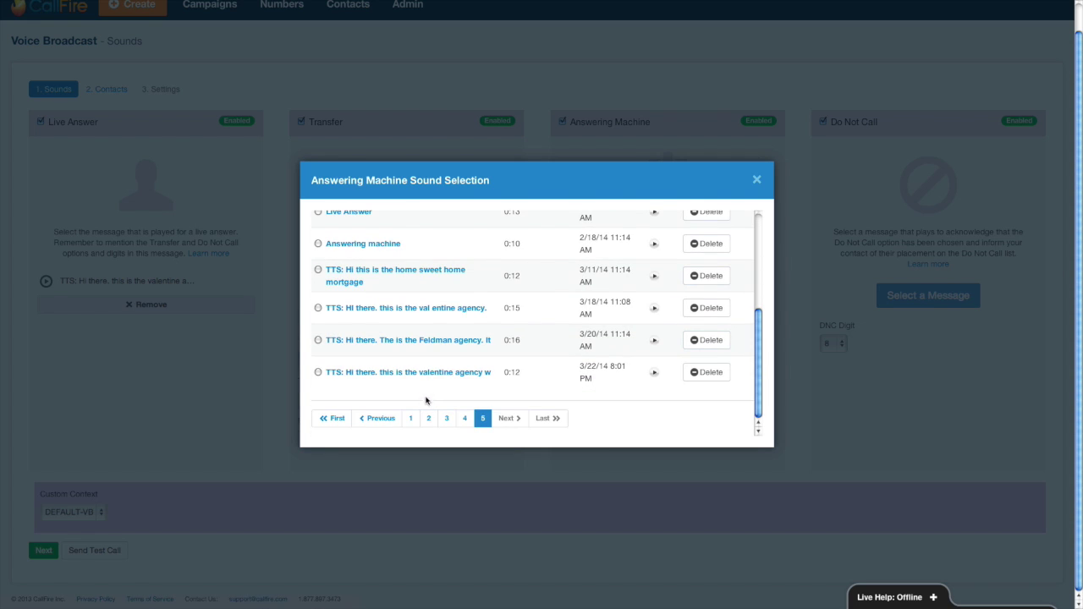
pyautogui.click(431, 373)
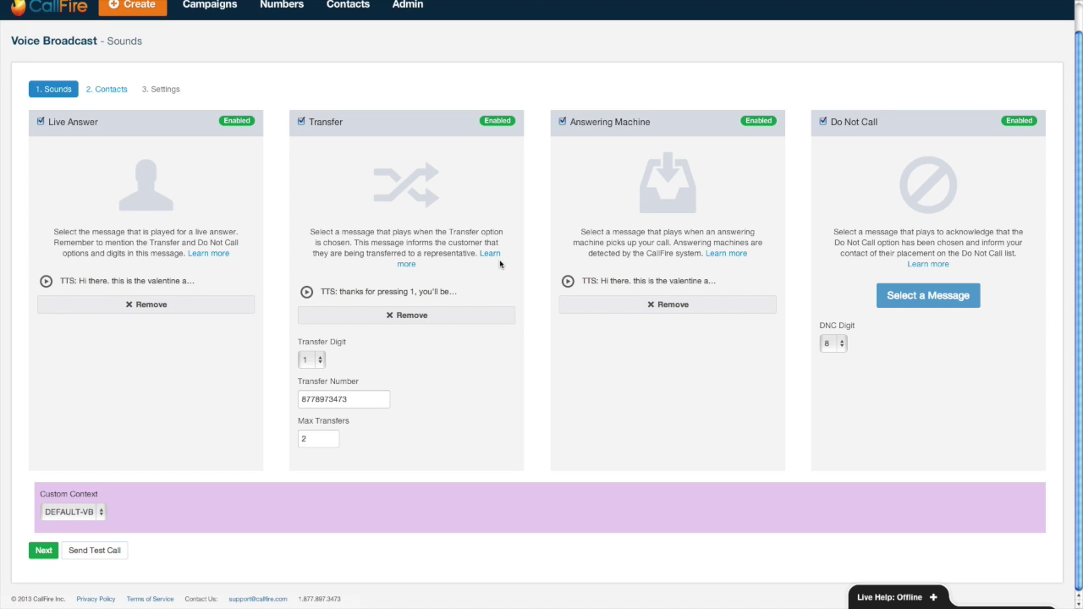
# Assign the DNC recording to the Do Not Call slot
pyautogui.scroll(1, 758, 378)
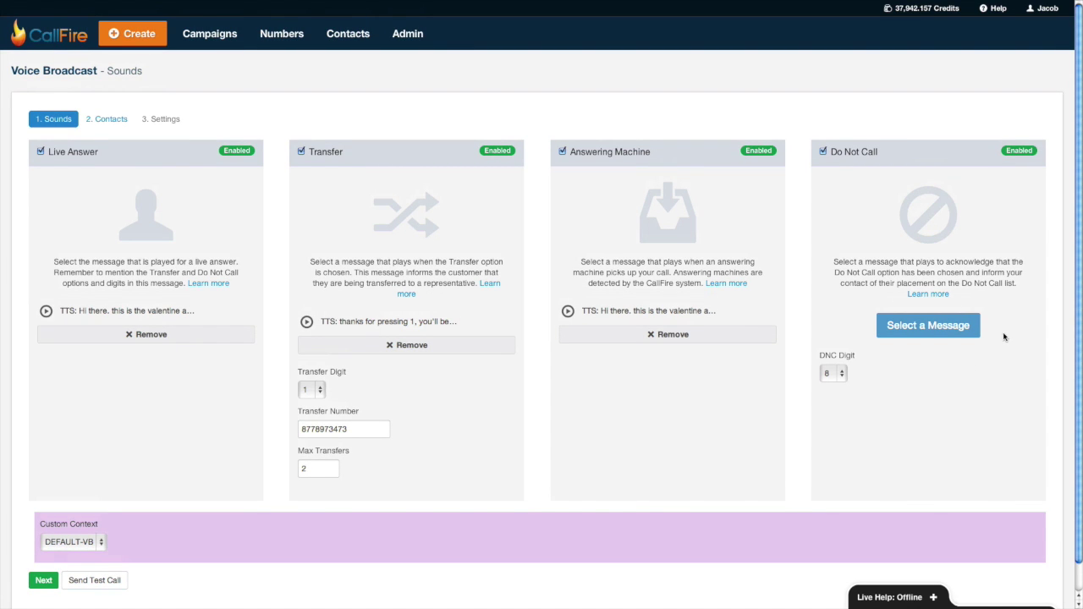
pyautogui.click(942, 335)
pyautogui.scroll(-5, 593, 372)
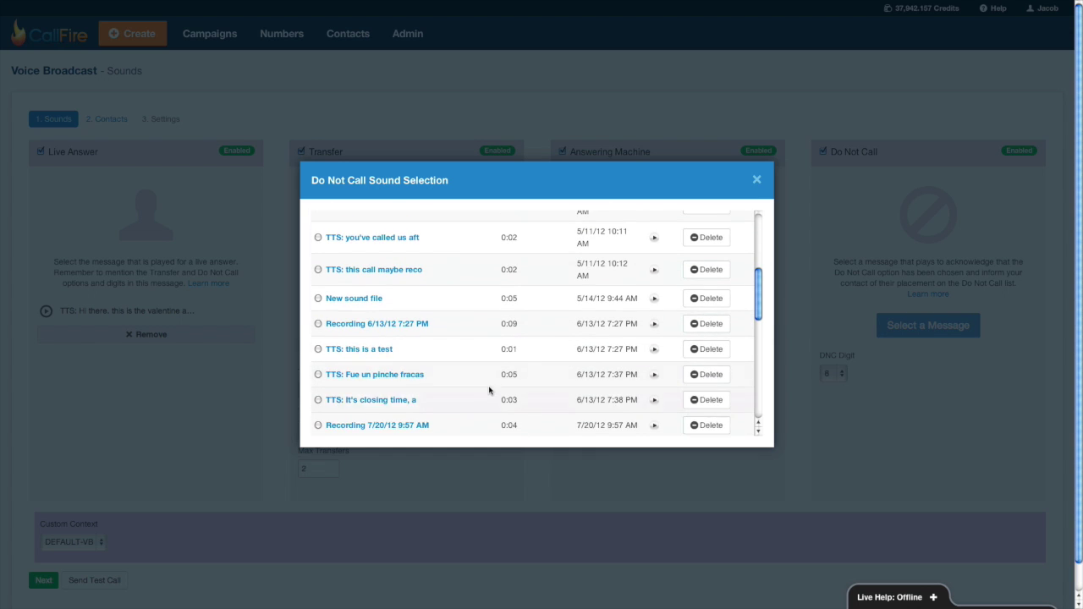
pyautogui.scroll(-10, 489, 390)
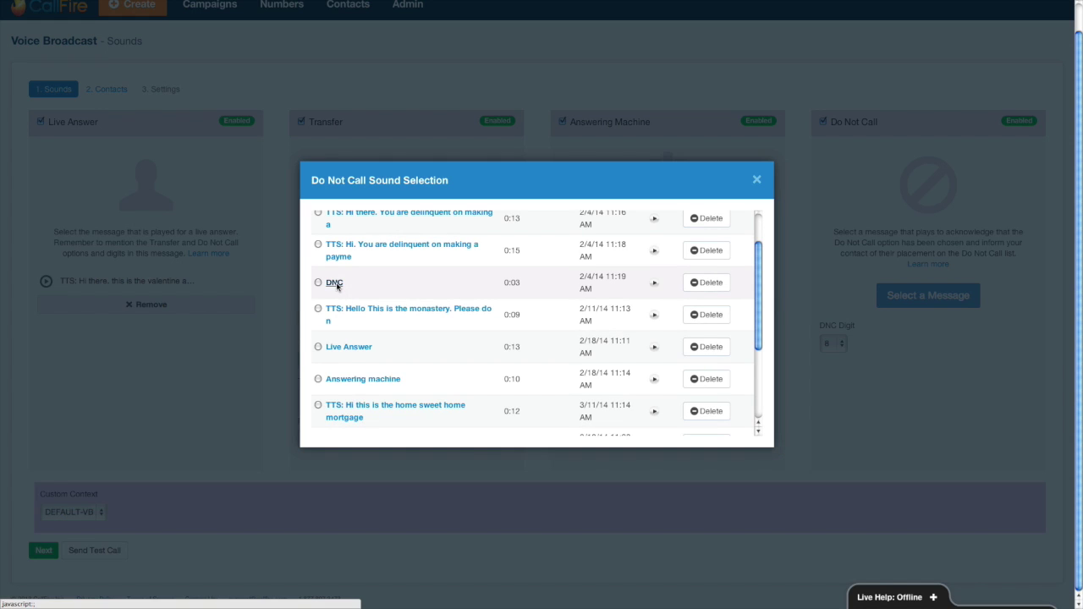
pyautogui.click(336, 284)
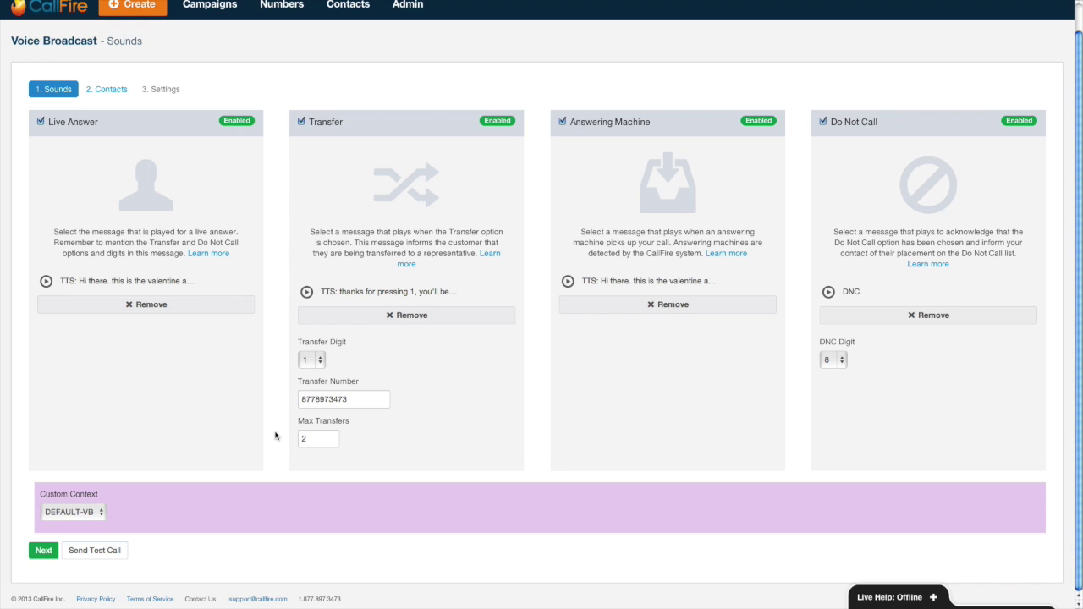
# Send a test call of the broadcast, close the confirmation and advance to Contacts
pyautogui.click(77, 552)
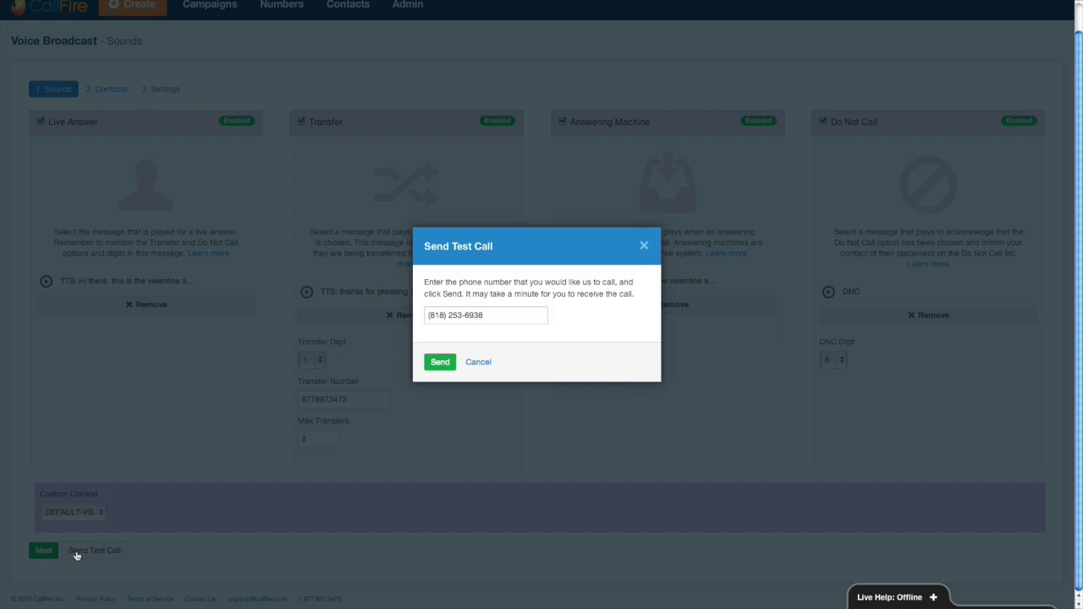
pyautogui.click(440, 364)
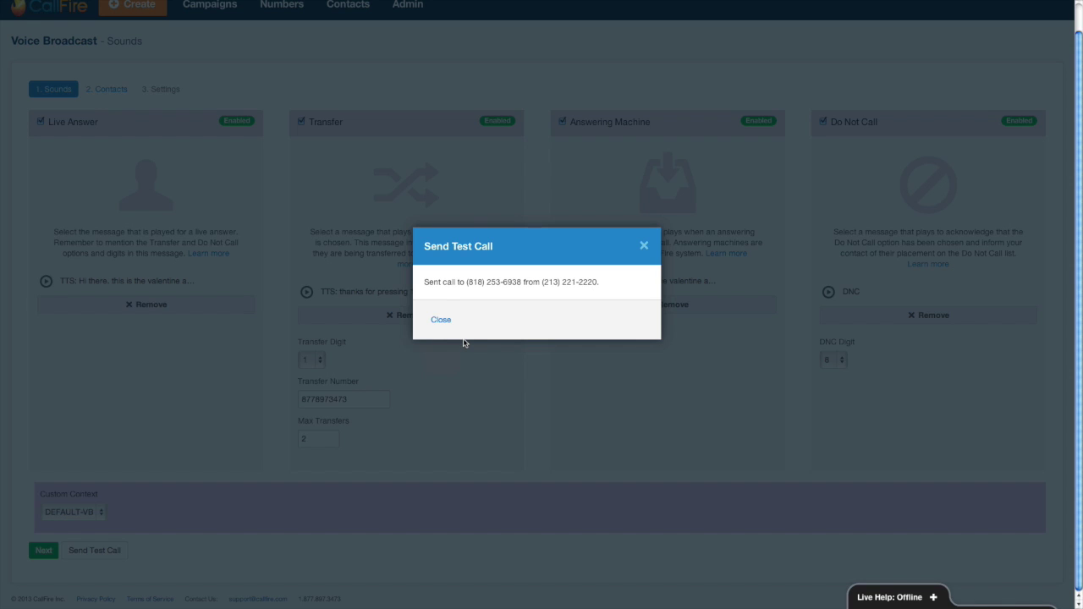
pyautogui.click(441, 321)
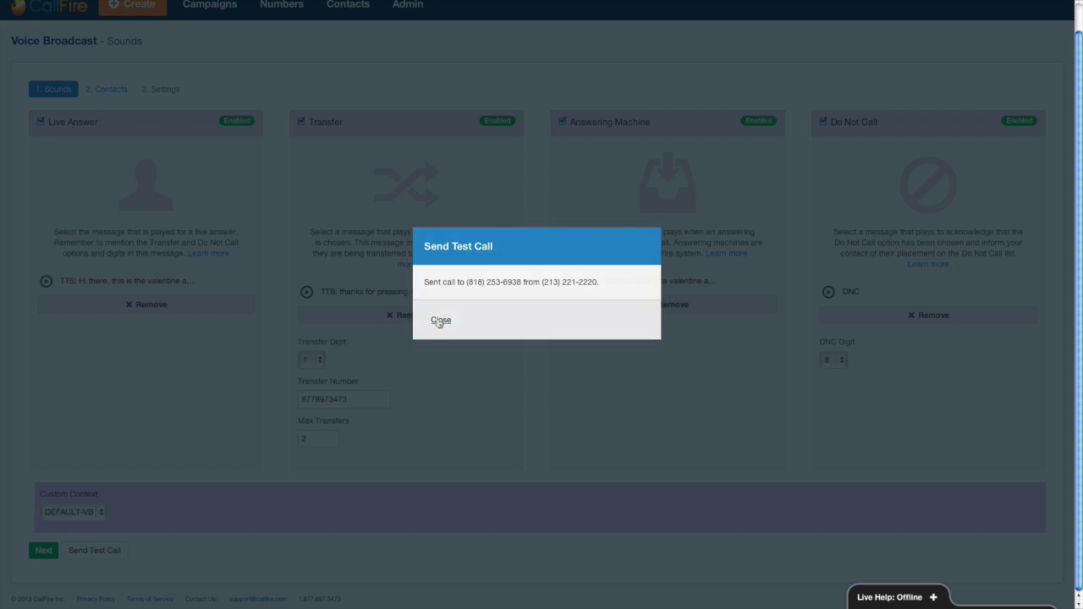
pyautogui.click(45, 551)
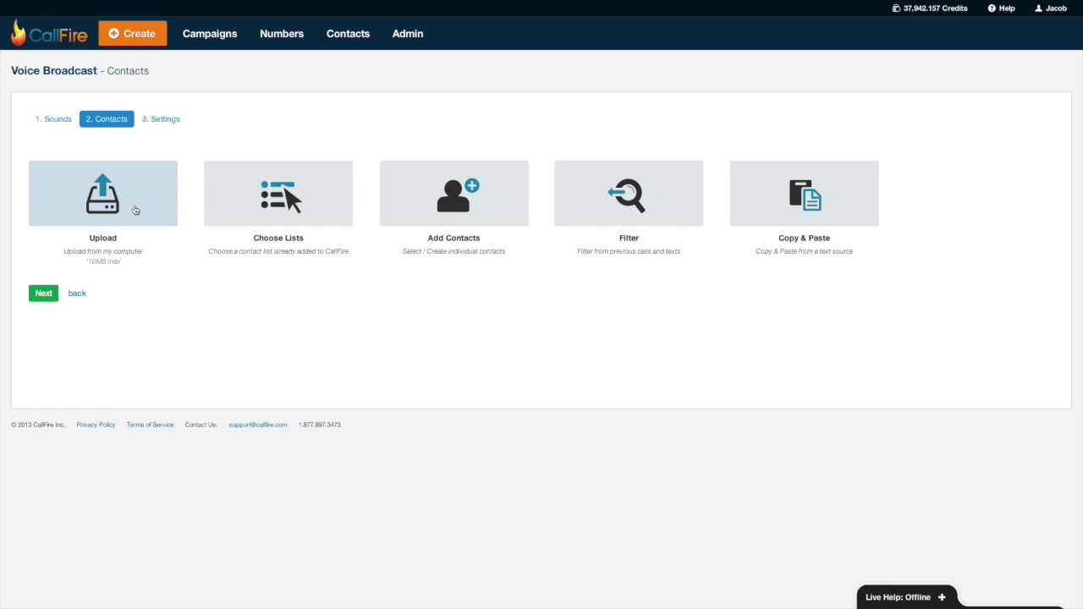
# Upload the 'salesforce demo.csv' contact file from the Documents folder
pyautogui.click(135, 210)
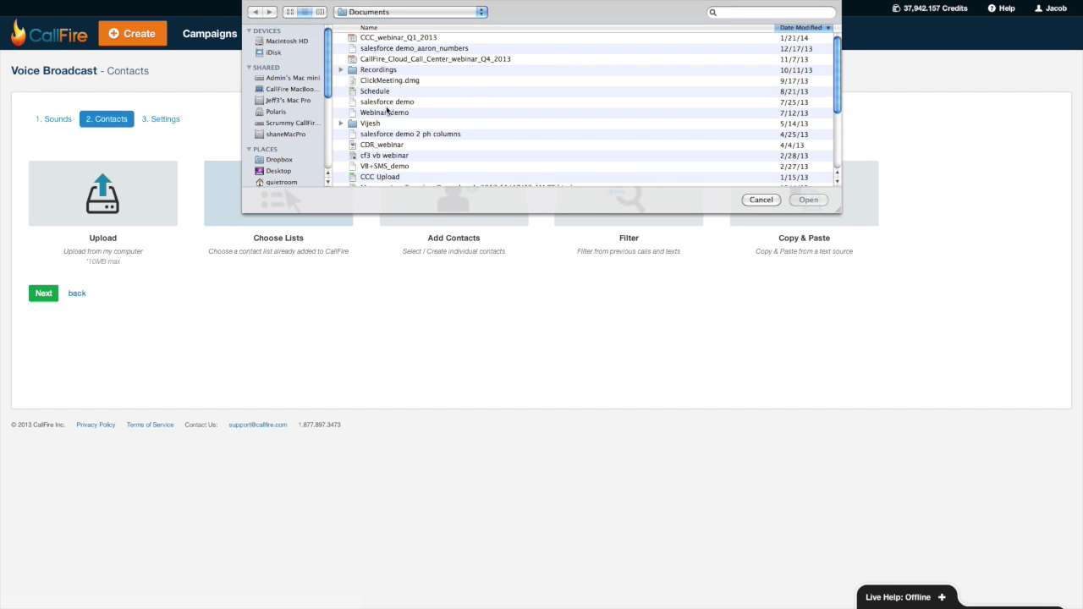
pyautogui.click(390, 101)
pyautogui.click(808, 200)
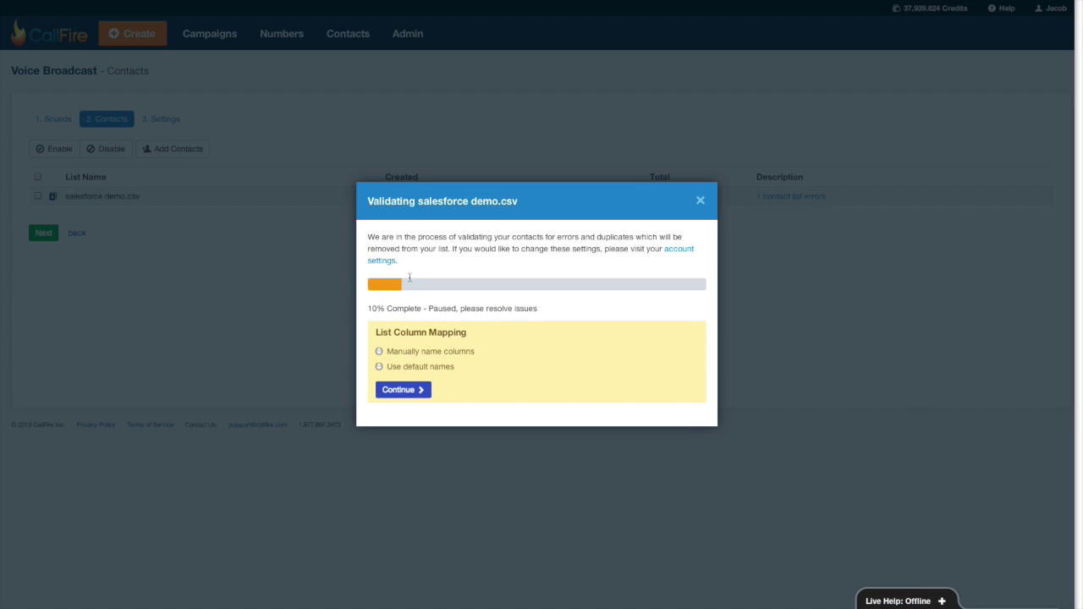
# Name the salesforce demo.csv columns manually, review them and confirm the column titles
pyautogui.click(379, 351)
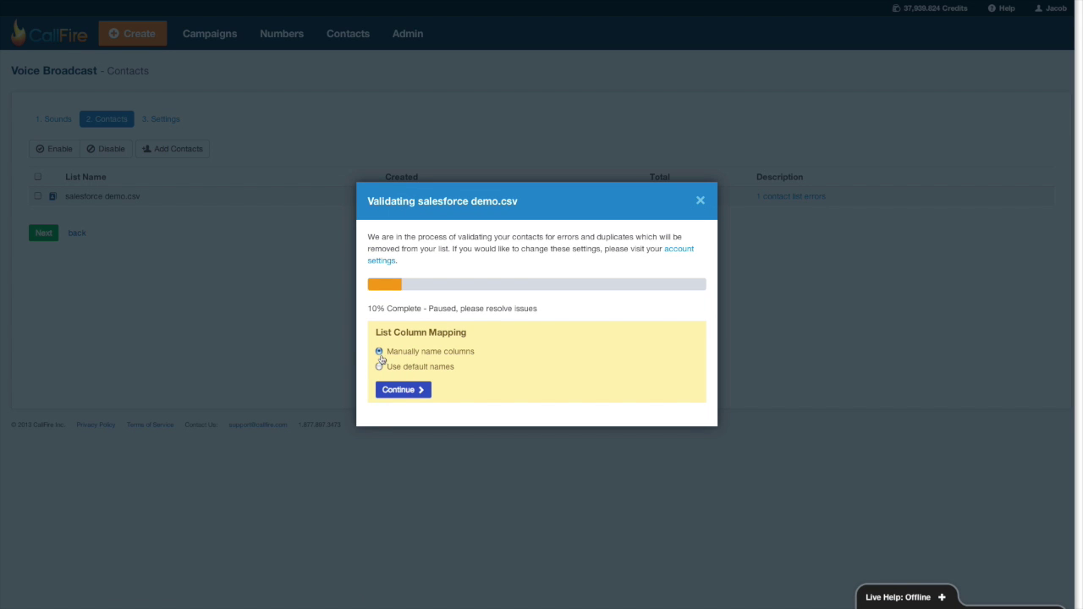
pyautogui.click(391, 390)
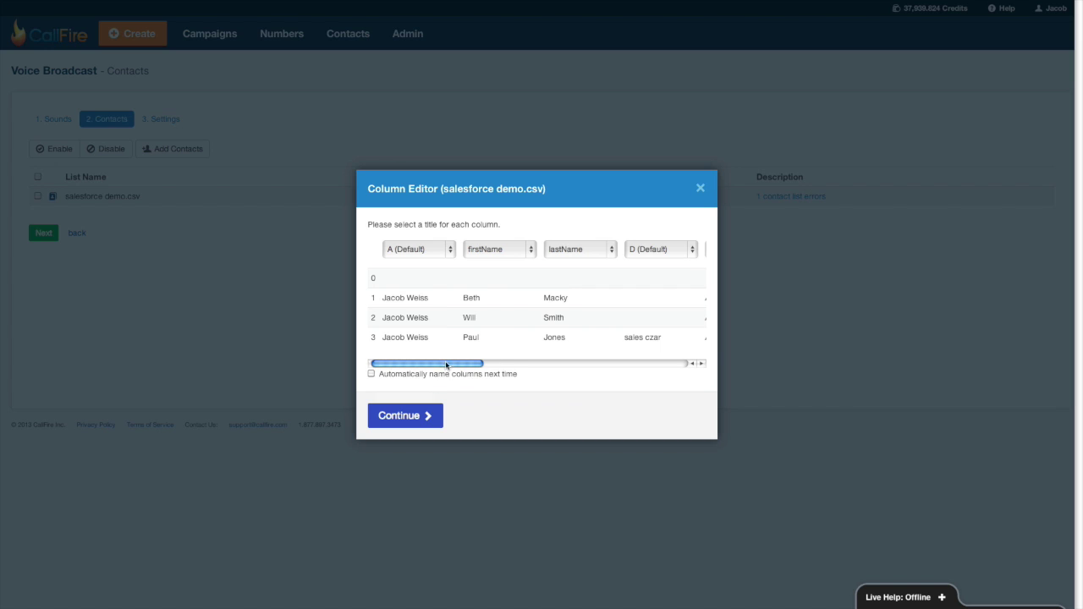
pyautogui.moveTo(448, 364); pyautogui.dragTo(660, 365)
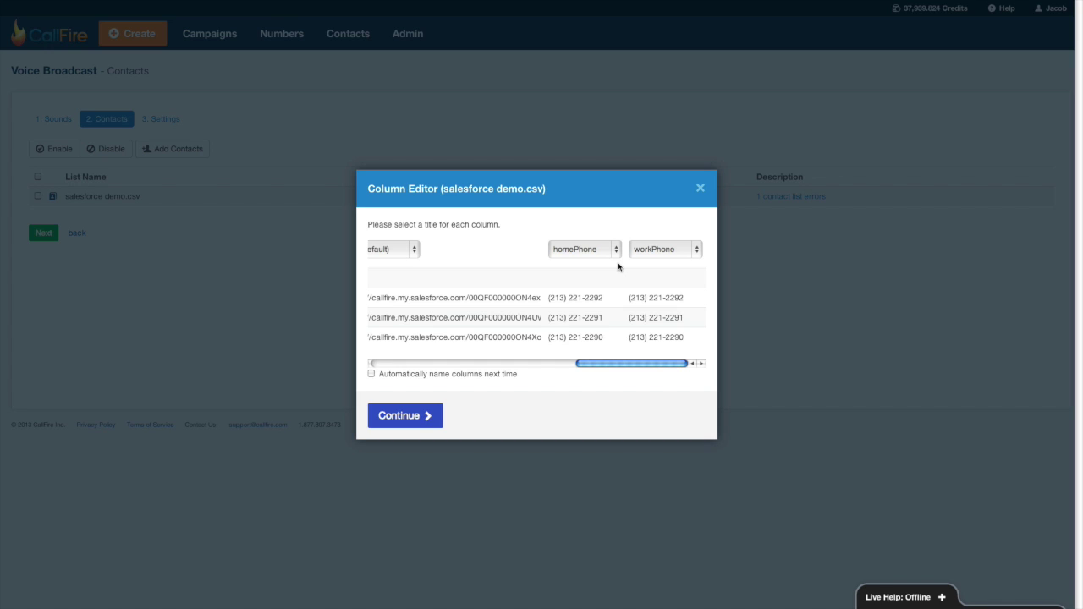
pyautogui.click(406, 418)
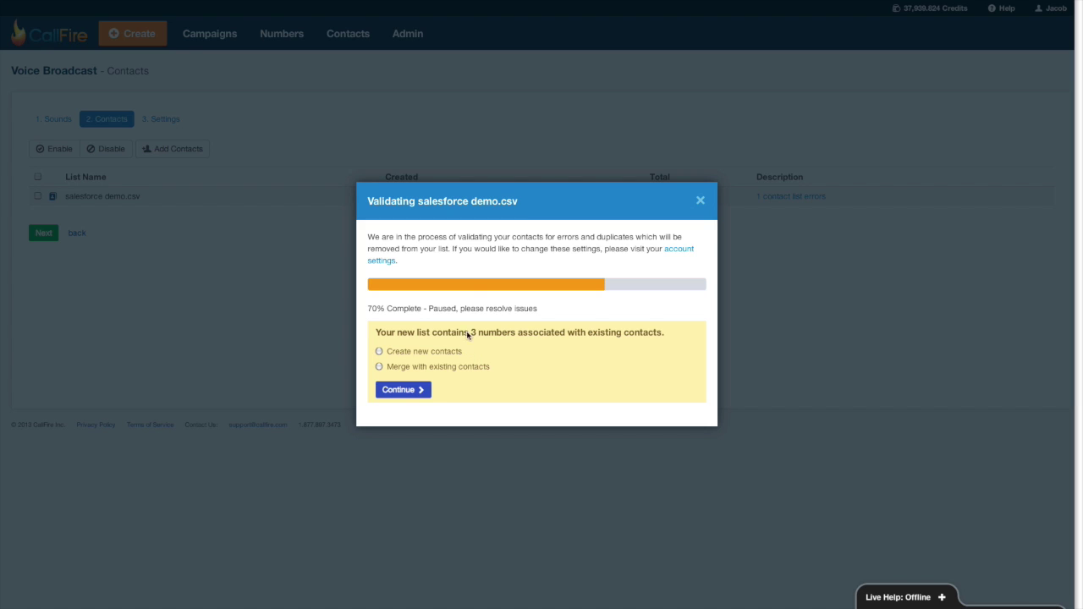
# Merge salesforce demo.csv's 3 conflicting numbers, accept the terms, complete the upload, and proceed to Settings
pyautogui.click(379, 367)
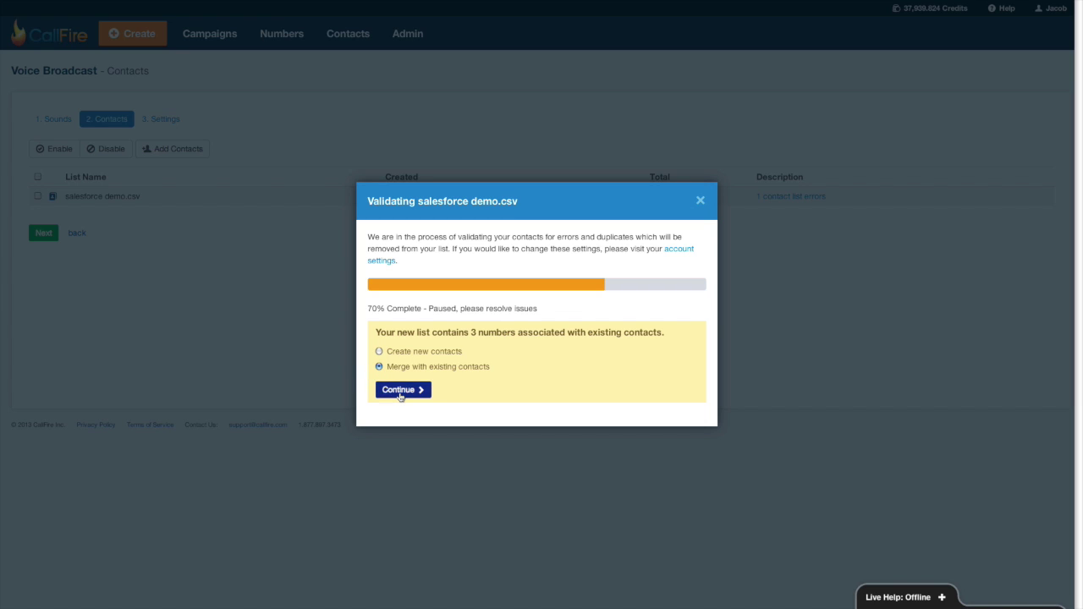
pyautogui.click(400, 391)
pyautogui.click(372, 359)
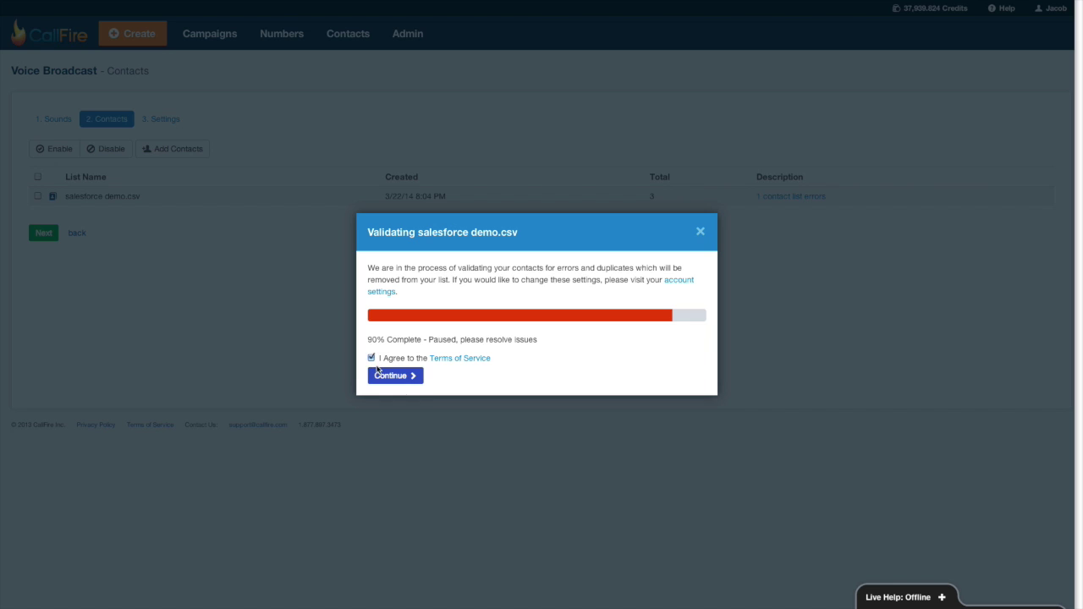
pyautogui.click(380, 373)
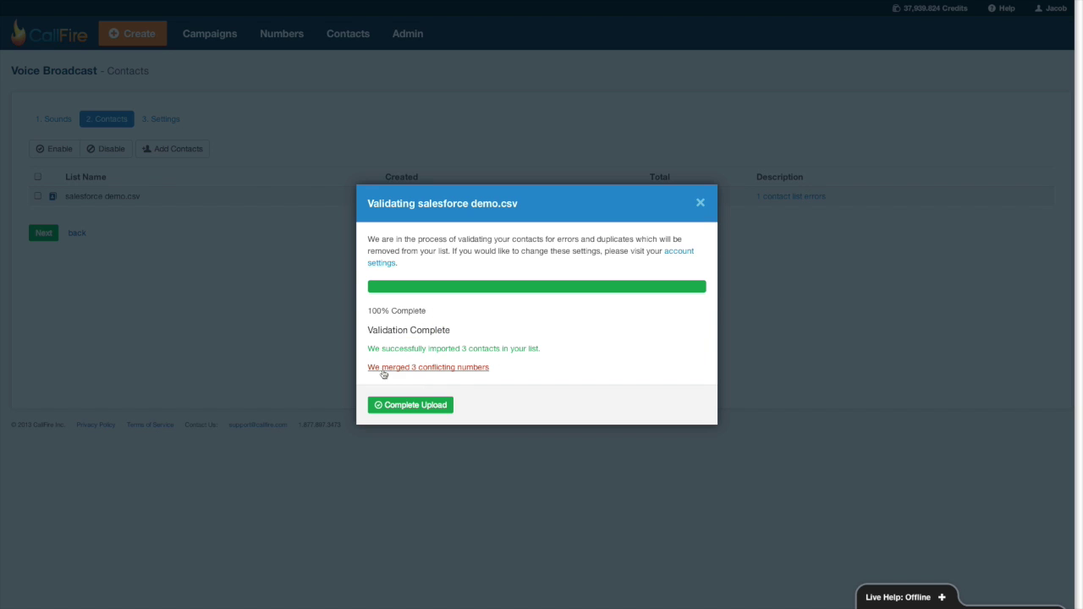
pyautogui.click(391, 404)
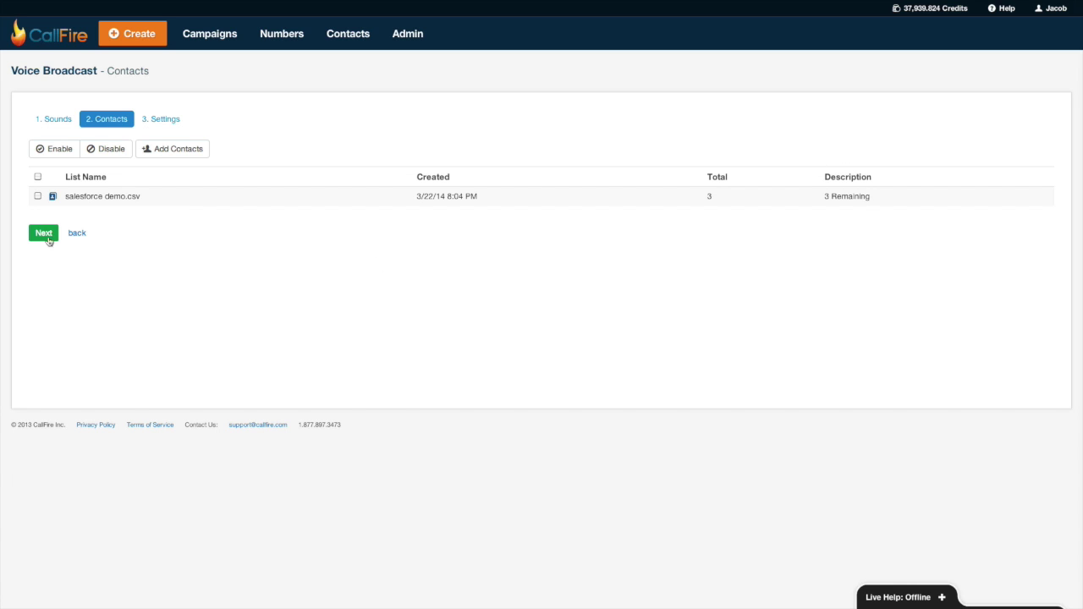
pyautogui.click(44, 234)
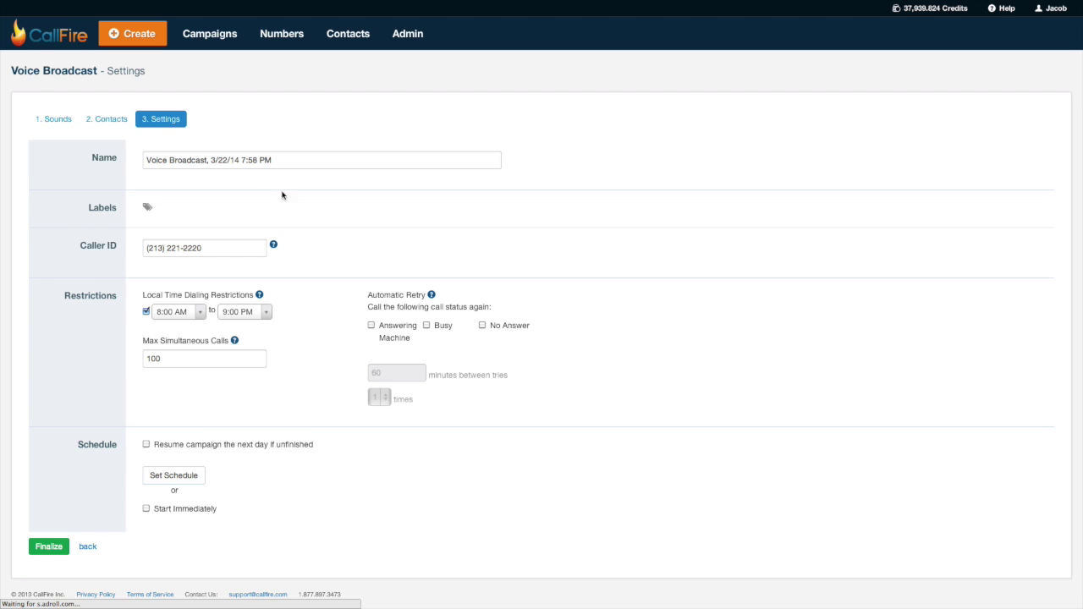
# Rename the broadcast to 'Delinquent reminder calls, final notice' and select the Max Simultaneous Calls value
pyautogui.moveTo(293, 163); pyautogui.dragTo(133, 159)
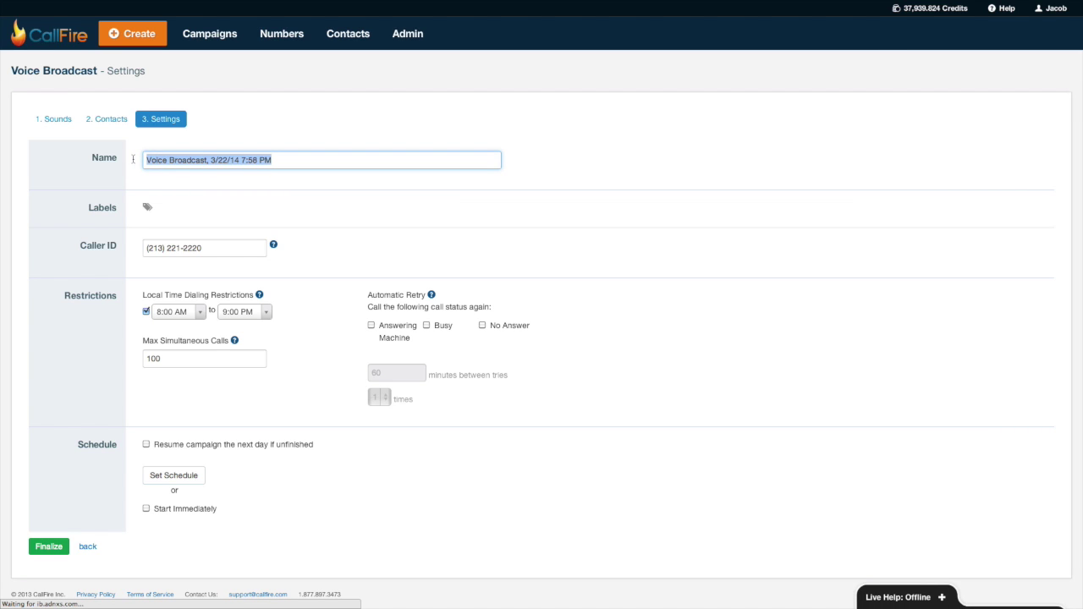
pyautogui.write('Delinquen')
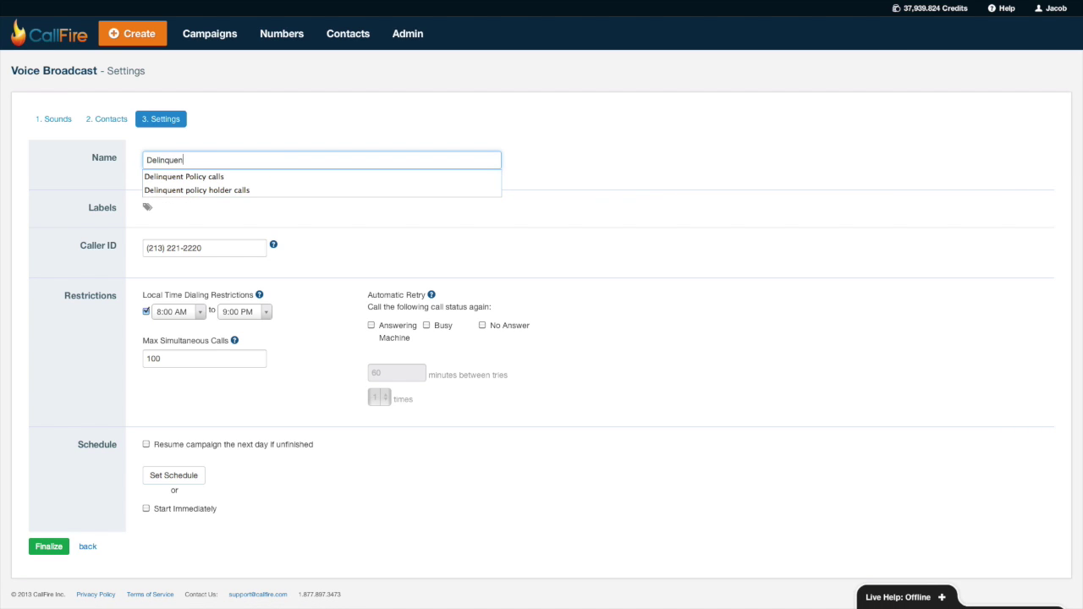
pyautogui.write('t remine')
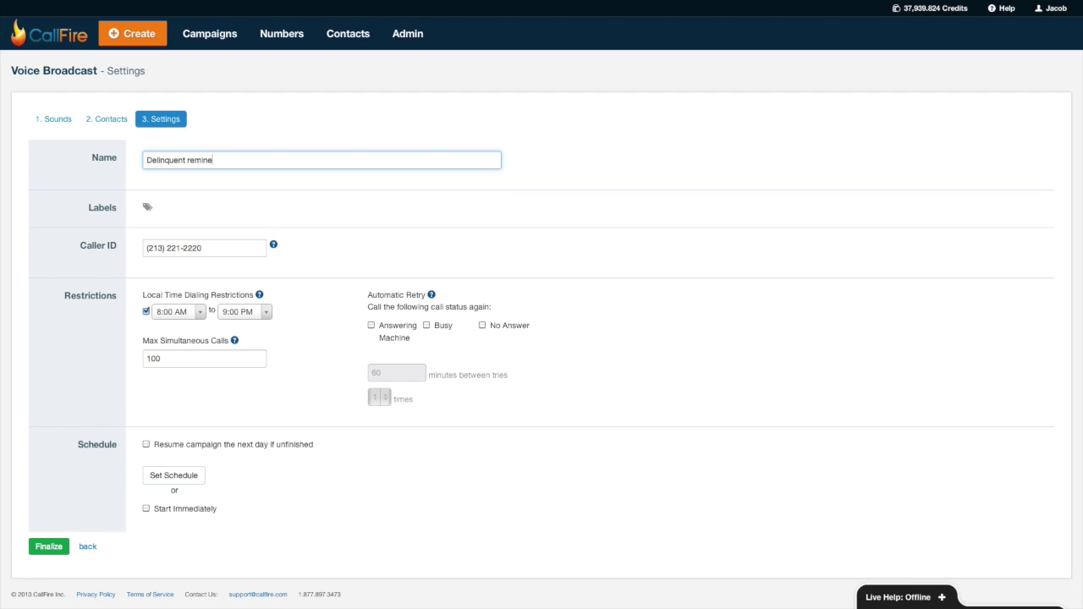
pyautogui.press('BackSpace')
pyautogui.write('der calls, final notice')
pyautogui.moveTo(200, 364); pyautogui.dragTo(106, 354)
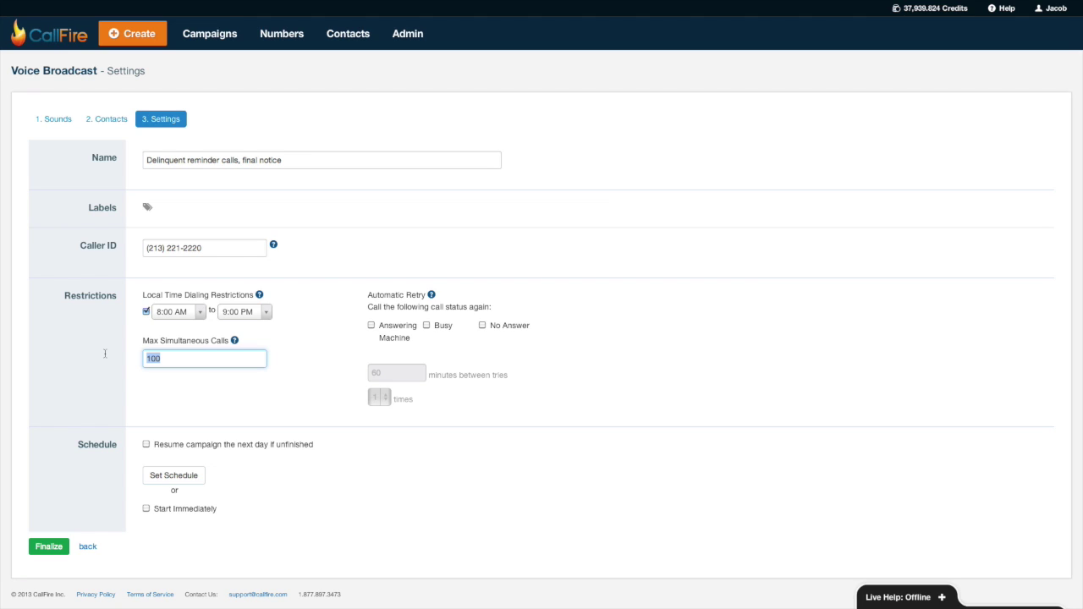
# Set Max Simultaneous Calls to 10
pyautogui.press('BackSpace')
pyautogui.write('10')
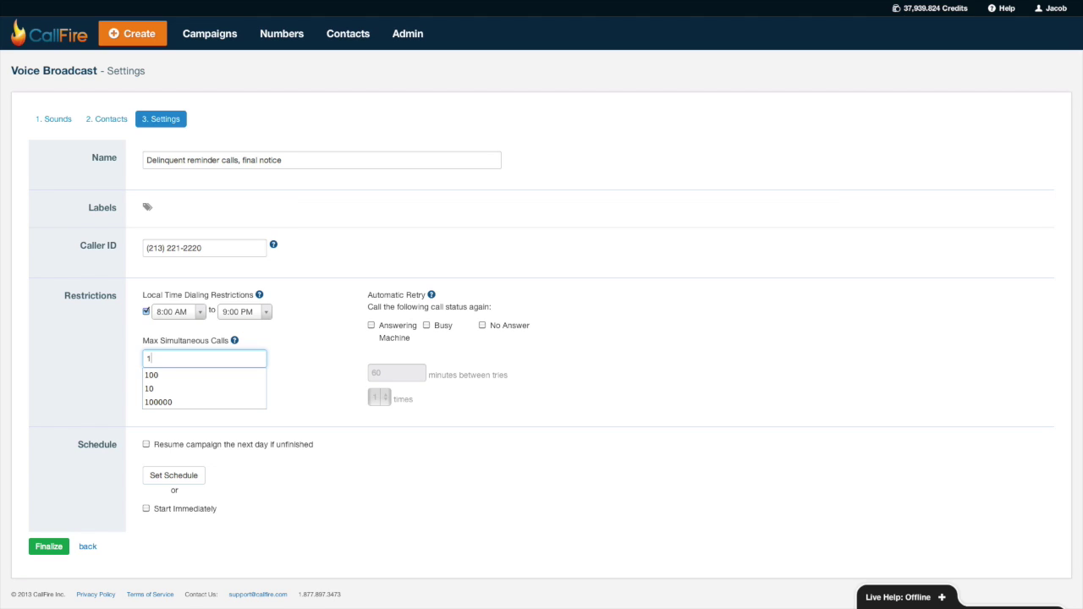
pyautogui.click(364, 290)
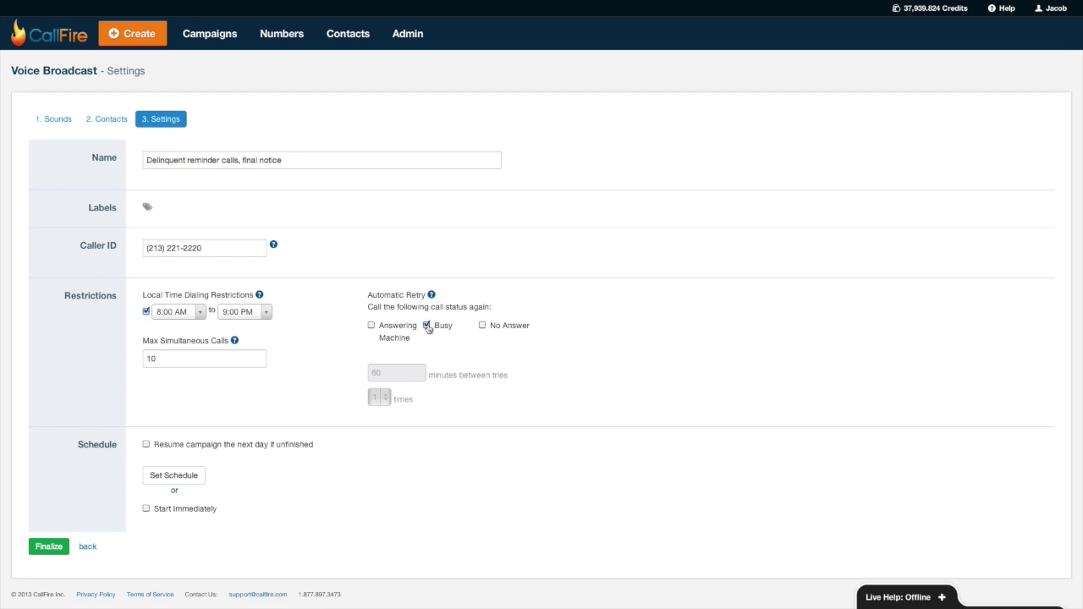
# Retry busy and no-answer calls, resume the campaign the next day, and start immediately
pyautogui.click(428, 326)
pyautogui.click(483, 325)
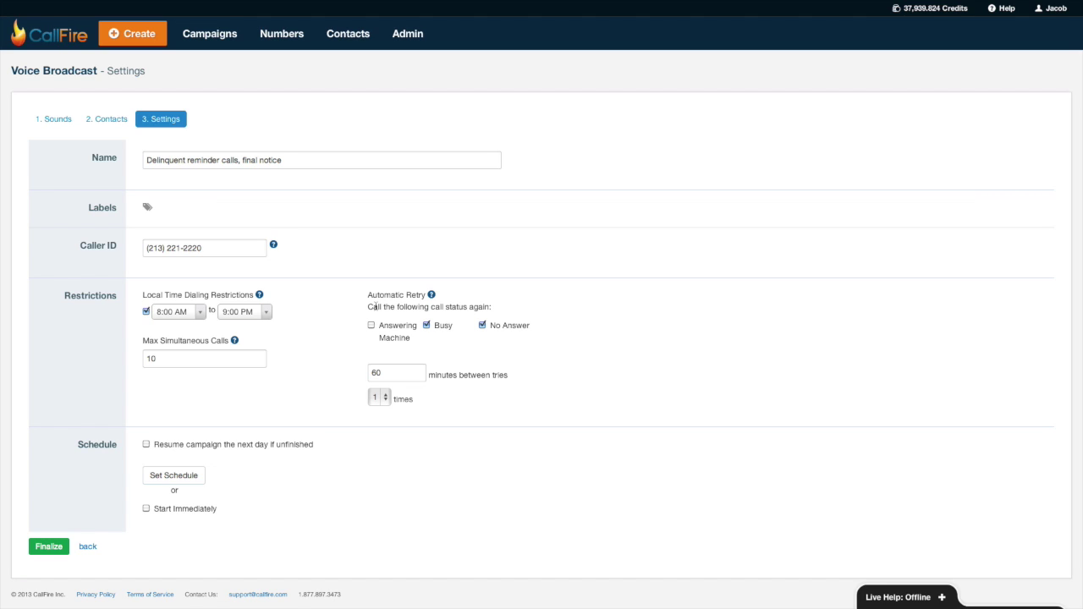
pyautogui.click(146, 445)
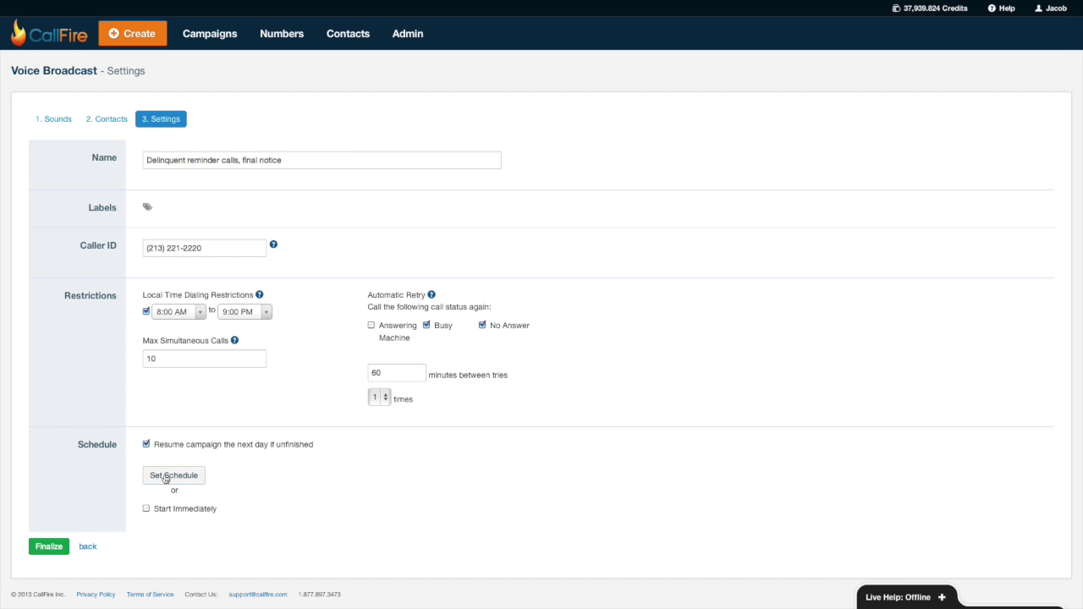
pyautogui.click(146, 509)
# Finalize and launch the broadcast, then view its call distribution map and contact lists
pyautogui.click(46, 549)
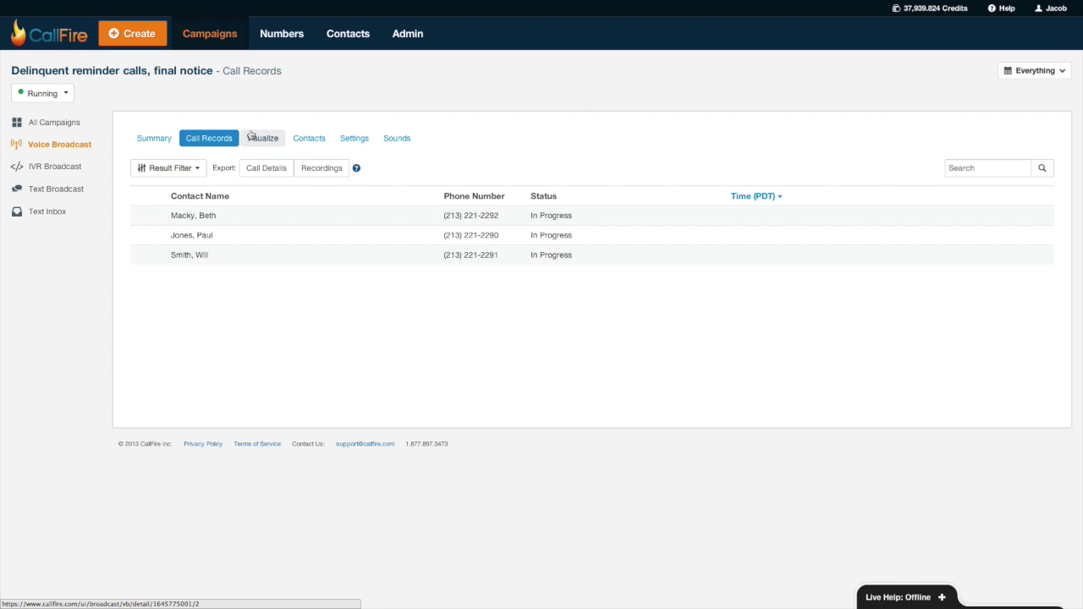
pyautogui.click(255, 138)
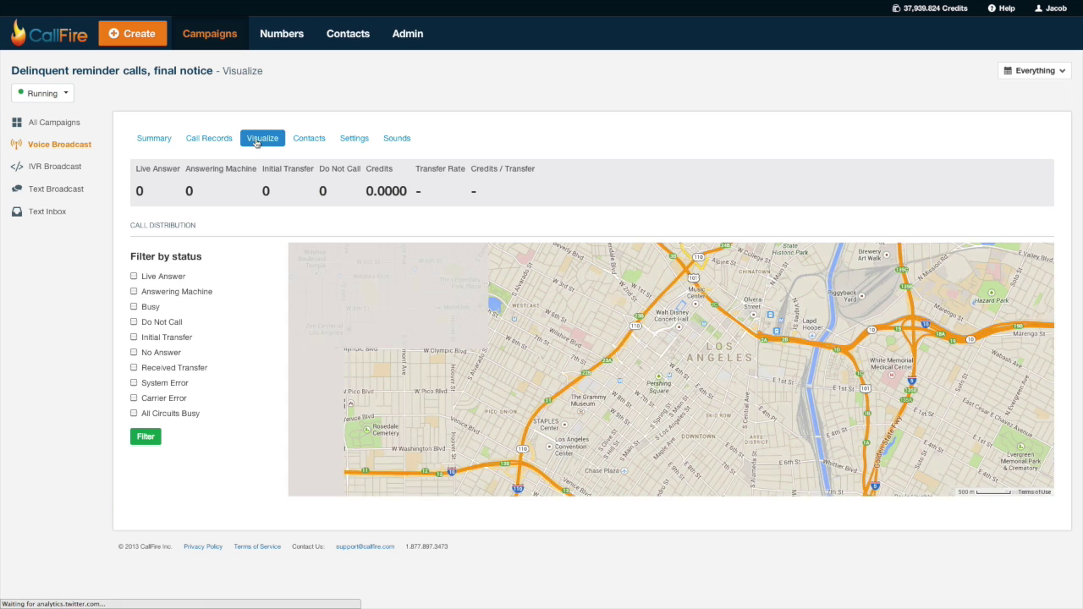
pyautogui.click(308, 139)
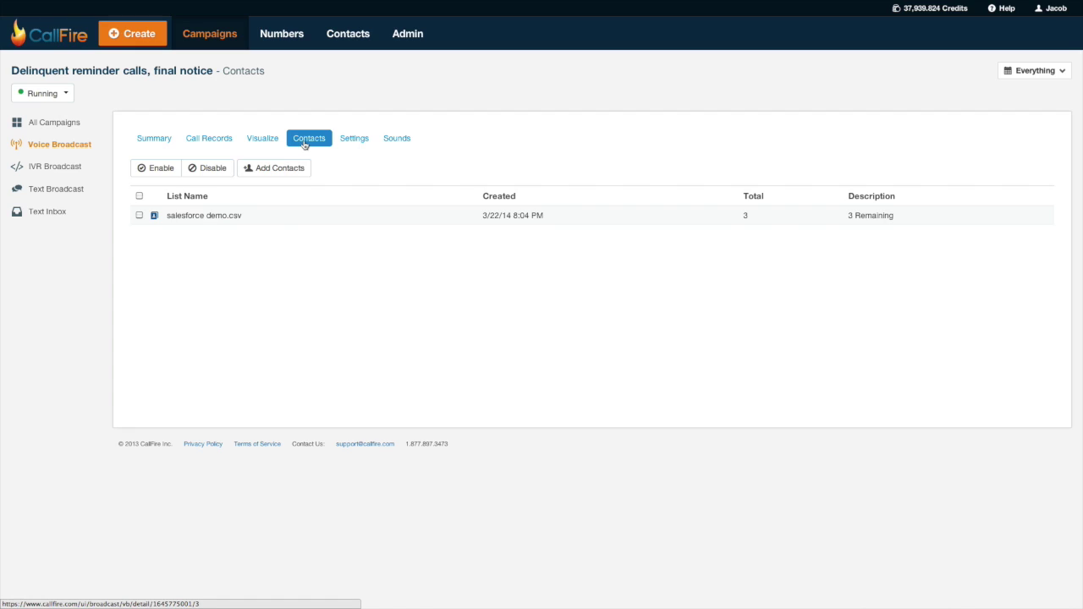
# Review the running broadcast's Settings and Sounds pages
pyautogui.click(355, 139)
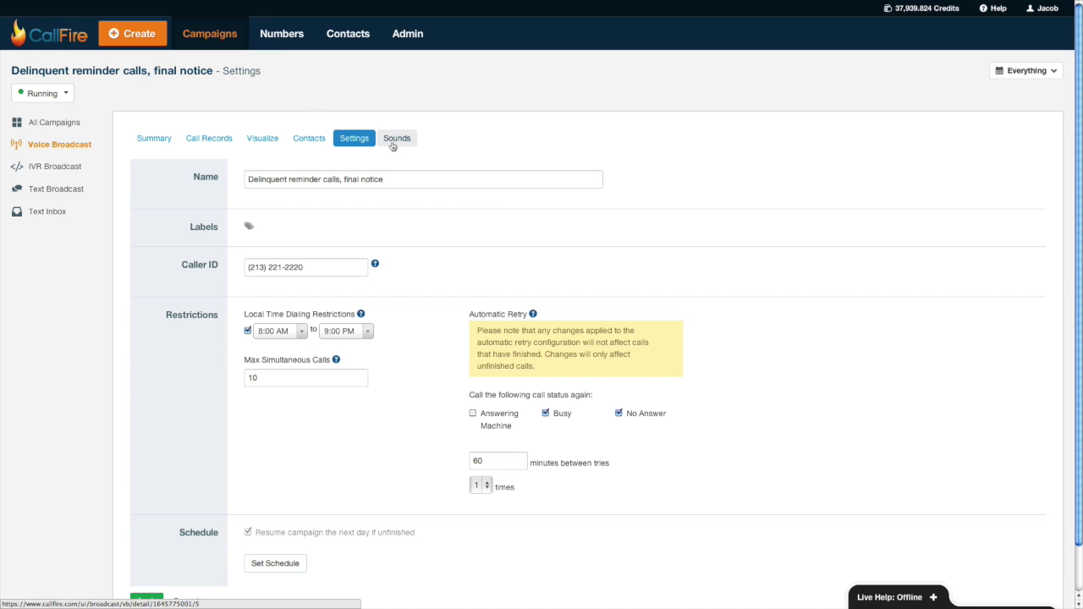
pyautogui.scroll(-1, 385, 170)
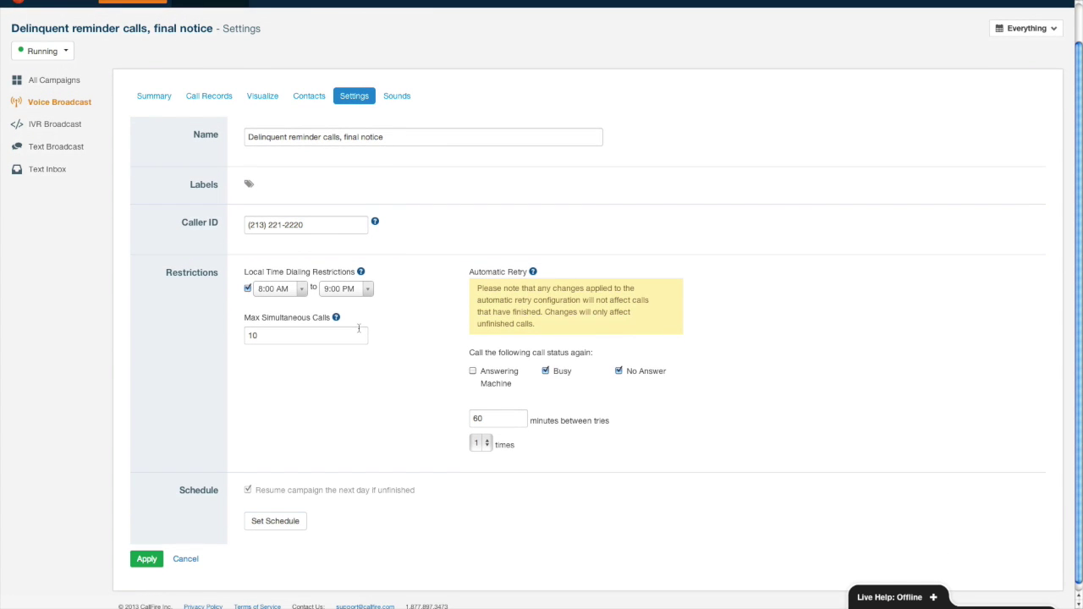
pyautogui.scroll(1, 153, 559)
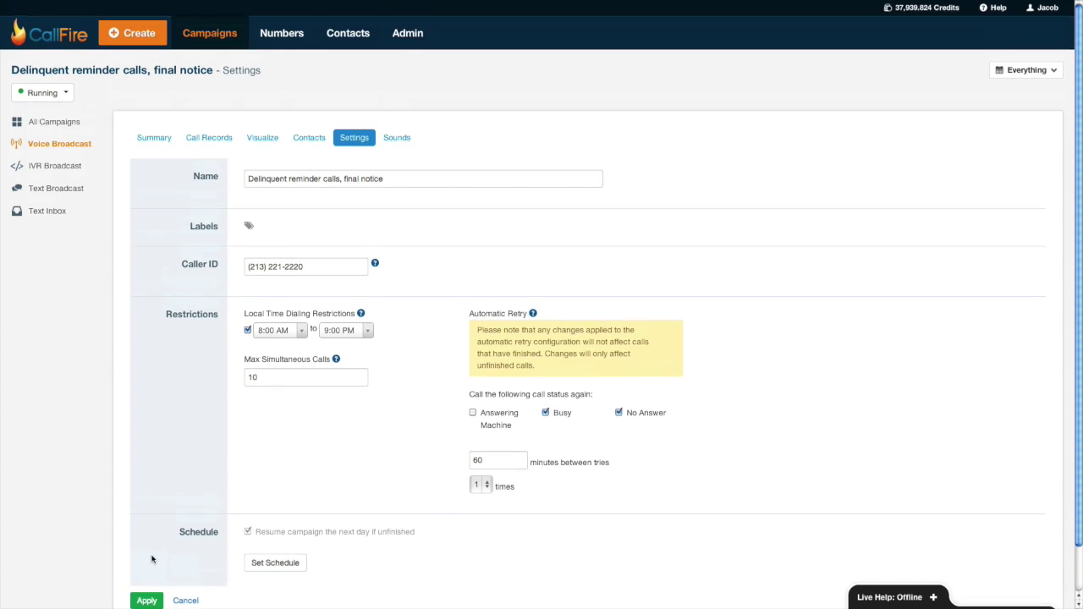
pyautogui.click(405, 140)
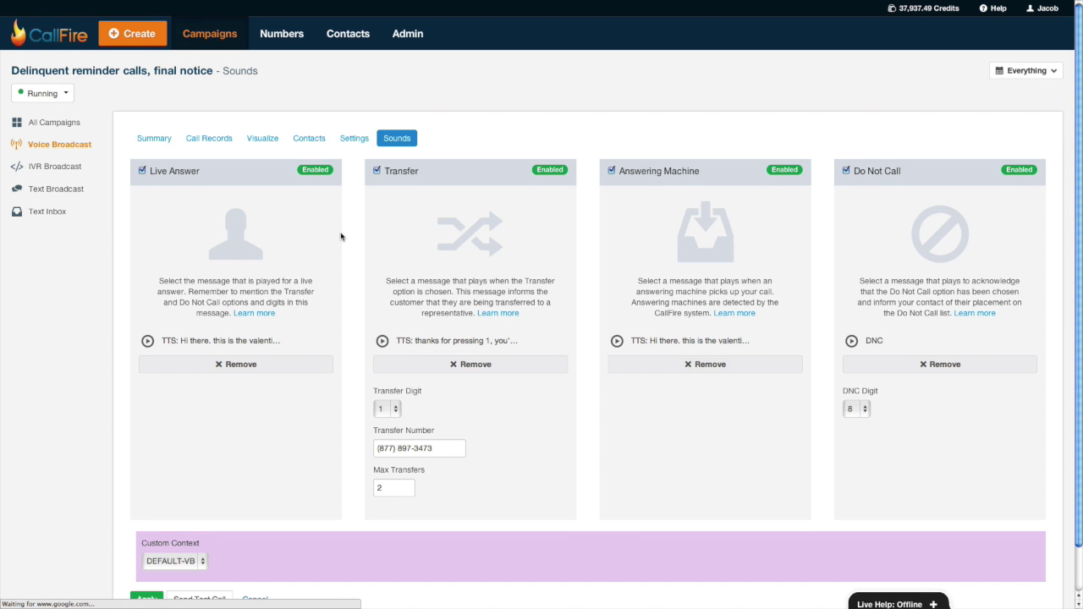
pyautogui.scroll(-1, 341, 236)
pyautogui.scroll(1, 341, 236)
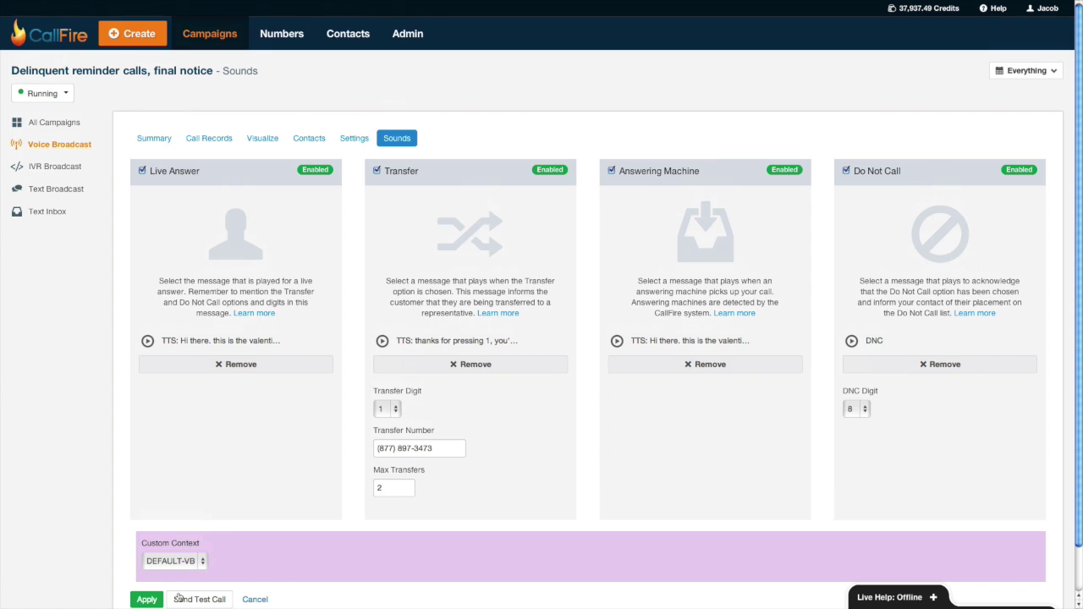
# Return to Call Records: two calls reached answering machines, one still in progress
pyautogui.click(207, 141)
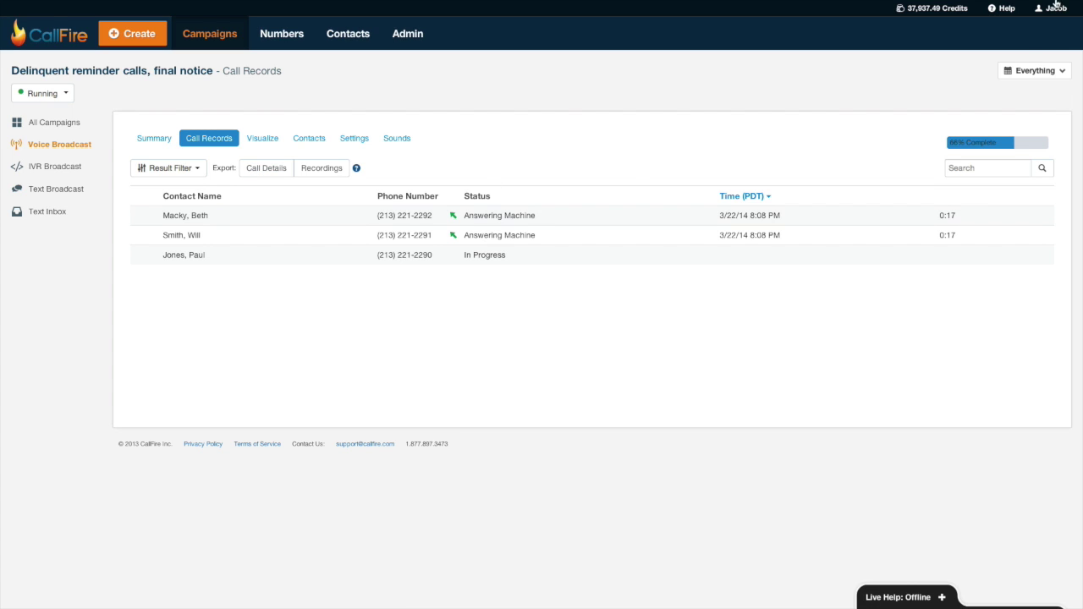
pyautogui.moveTo(1039, 4)
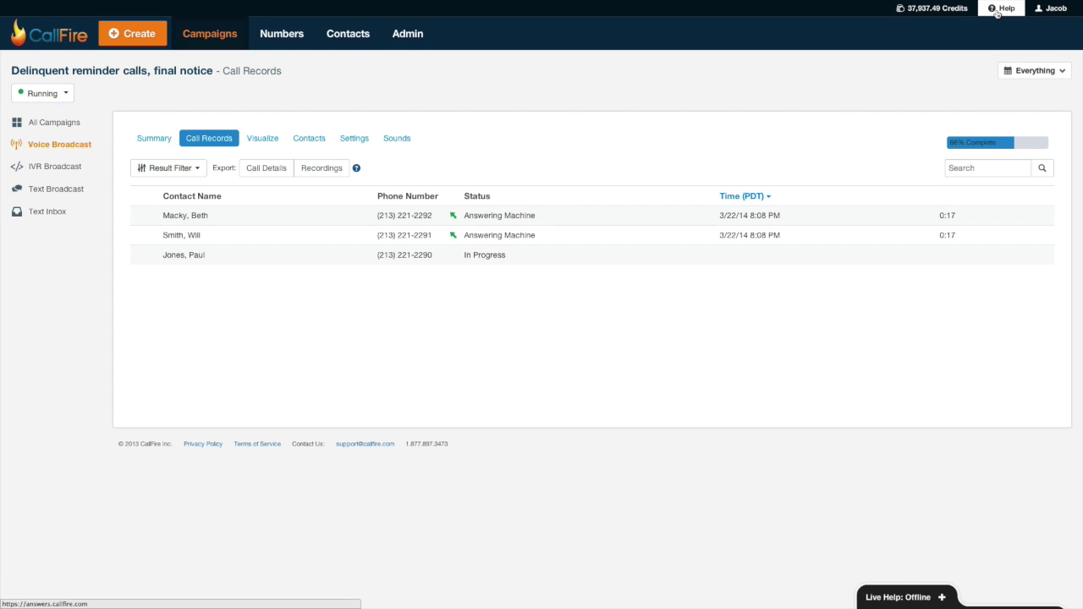